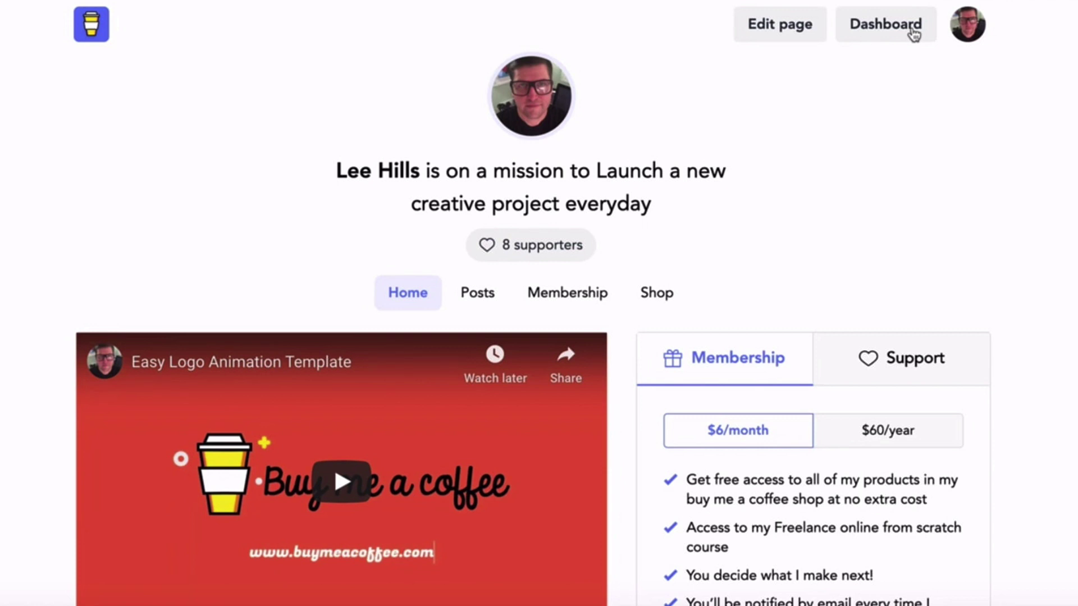
# Switch to the one-off Support form and choose 3 coffees so the total reads $9
pyautogui.click(934, 375)
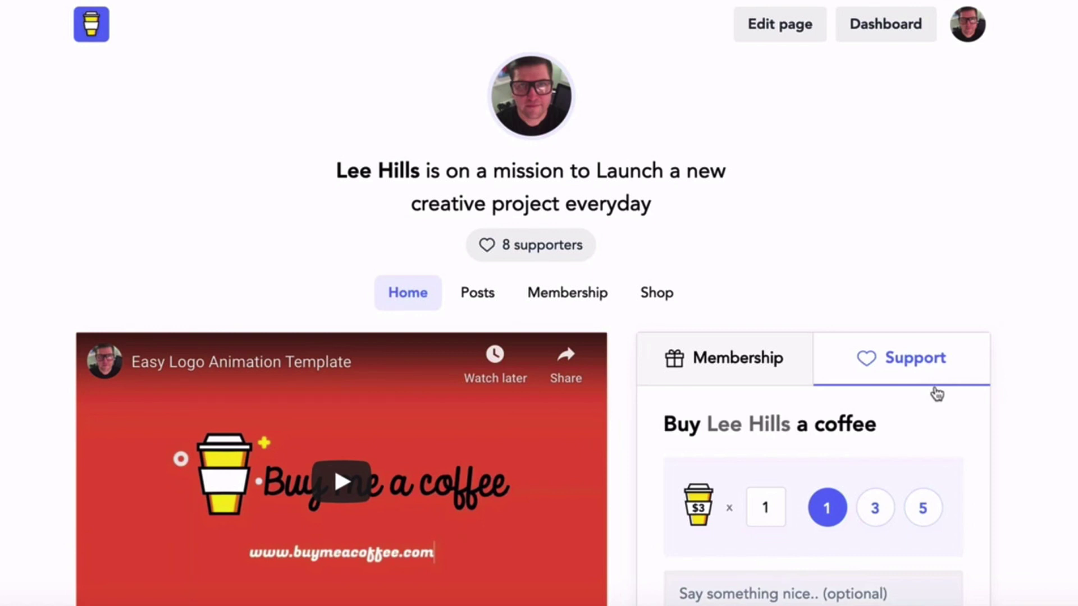
pyautogui.scroll(-4, 936, 394)
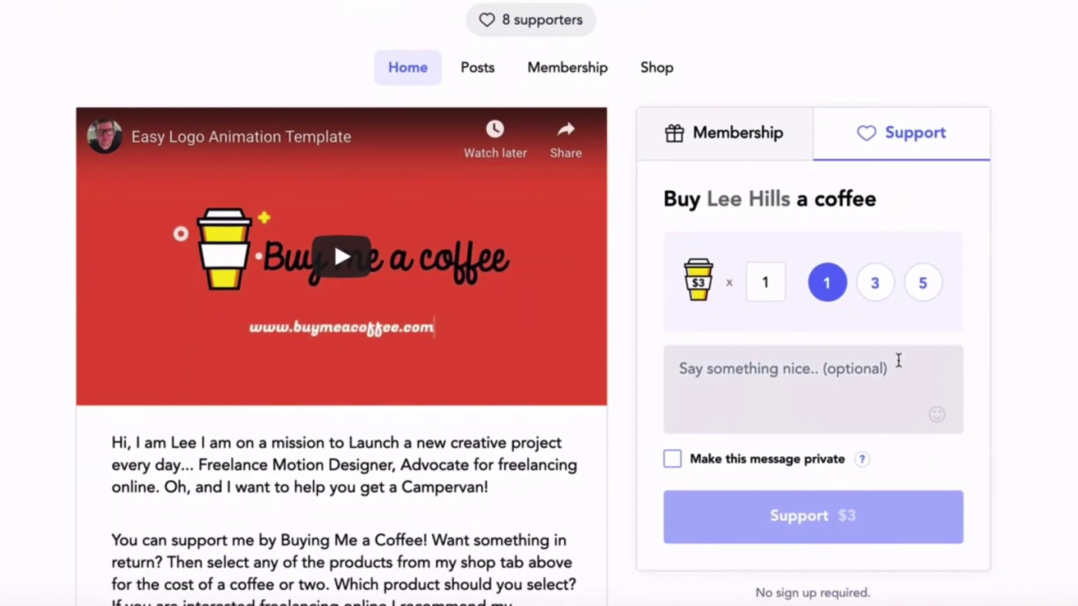
pyautogui.click(880, 284)
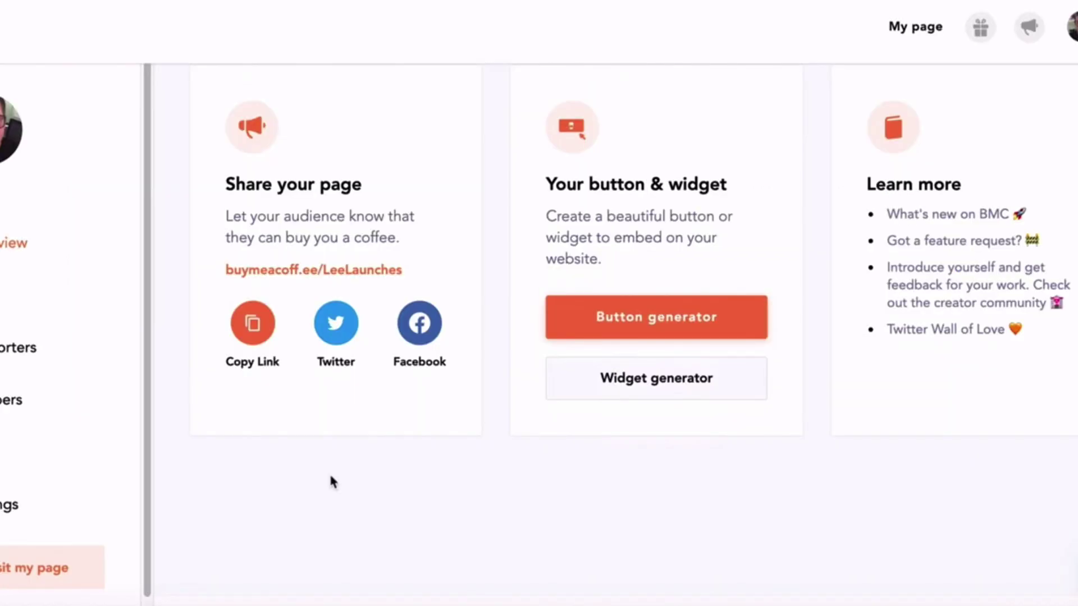
# Scroll through the dashboard's share and widget cards
pyautogui.scroll(1, 331, 482)
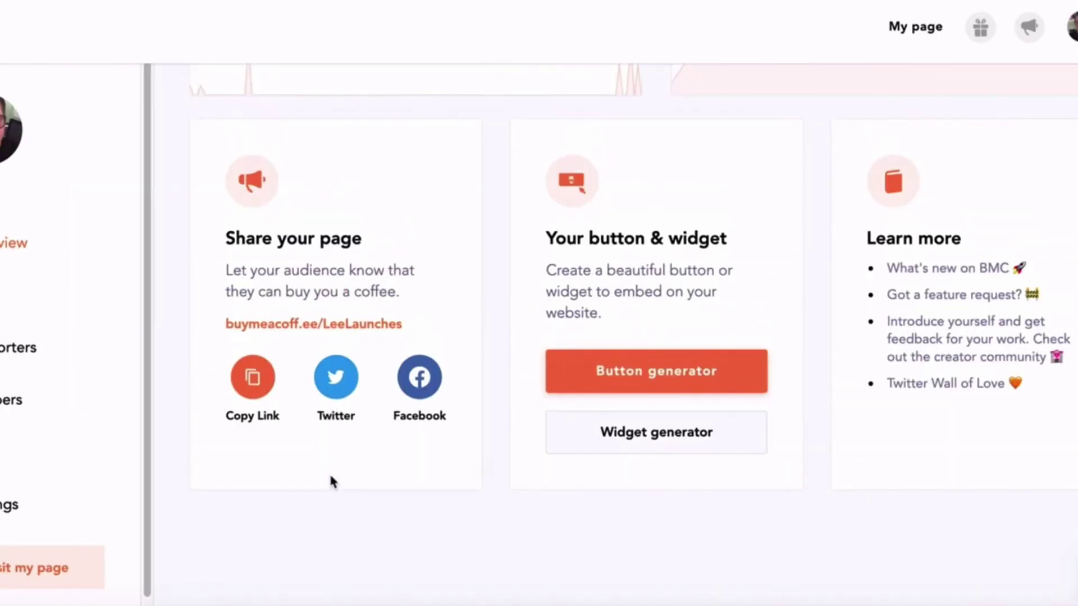
pyautogui.scroll(-1, 331, 481)
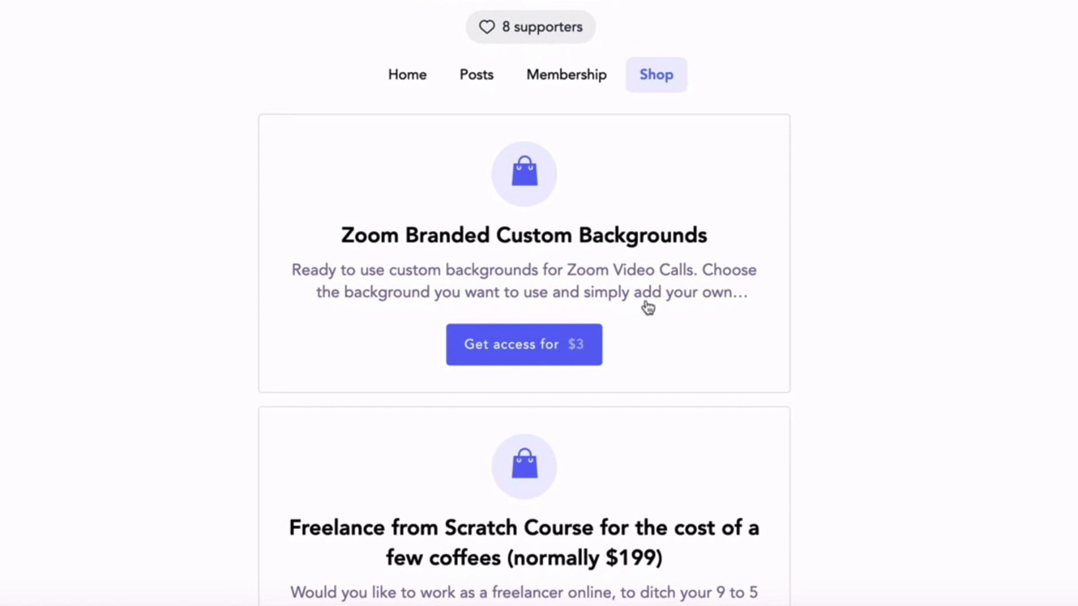
# Scroll the Shop from $3 Zoom Branded Custom Backgrounds to $99 Pre Order Launch Dashboards, then back to top
pyautogui.scroll(-4, 648, 308)
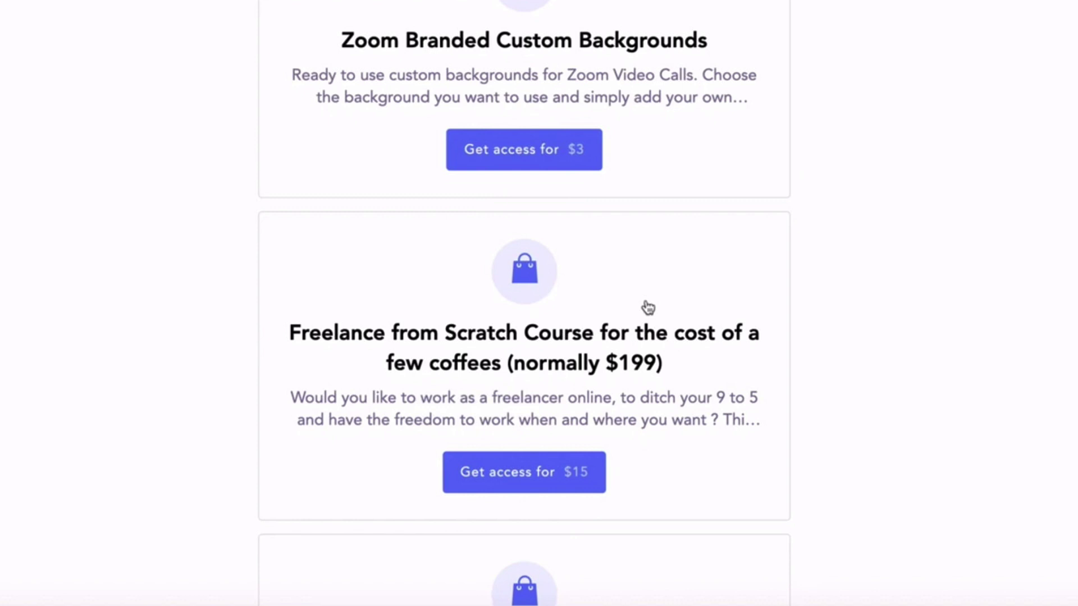
pyautogui.scroll(1, 649, 307)
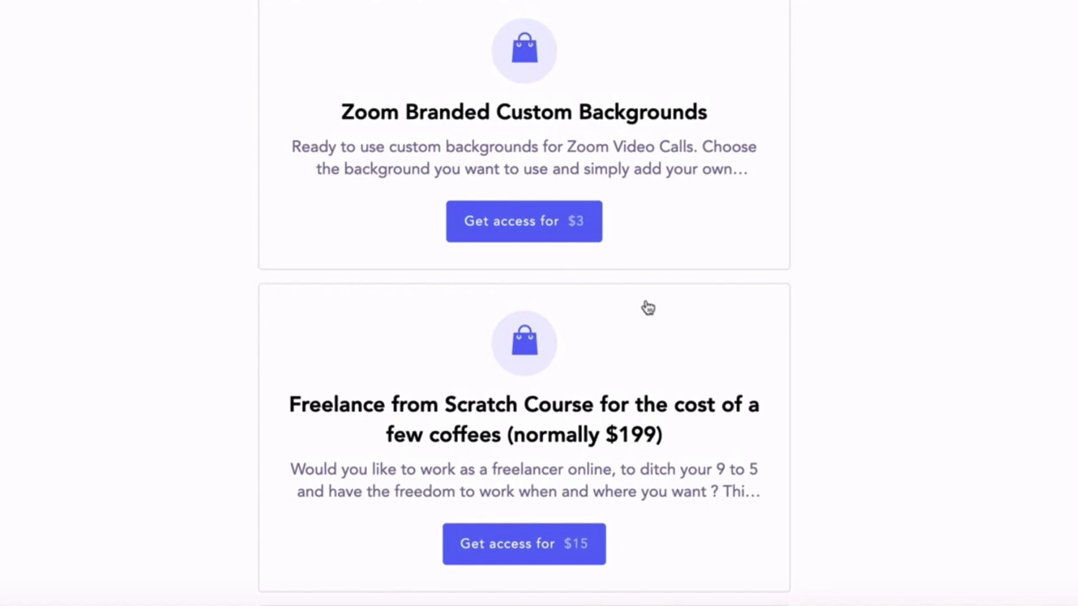
pyautogui.scroll(-3, 649, 307)
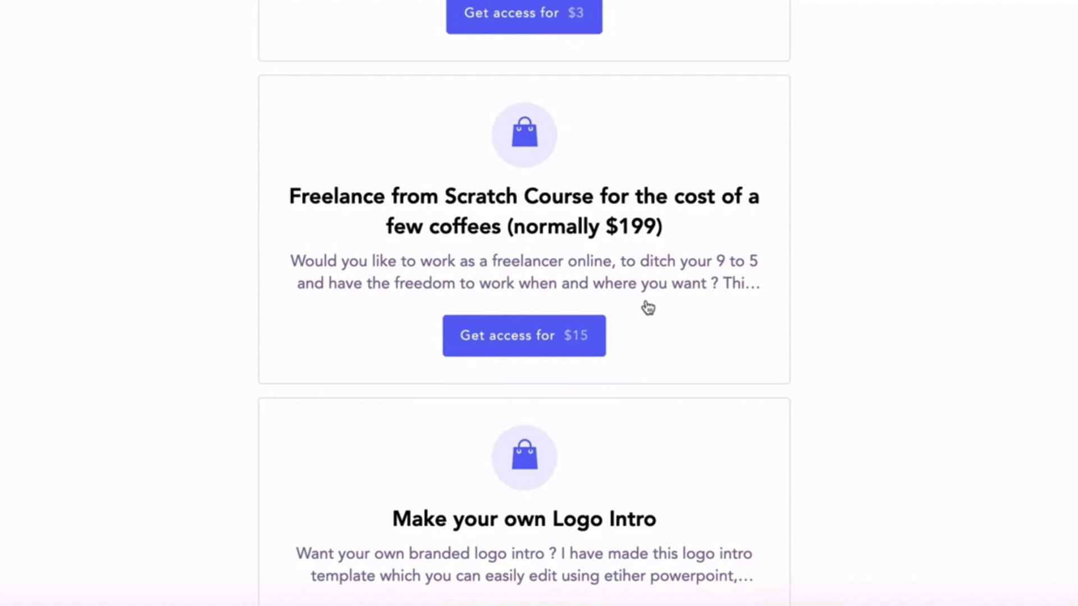
pyautogui.scroll(-5, 648, 308)
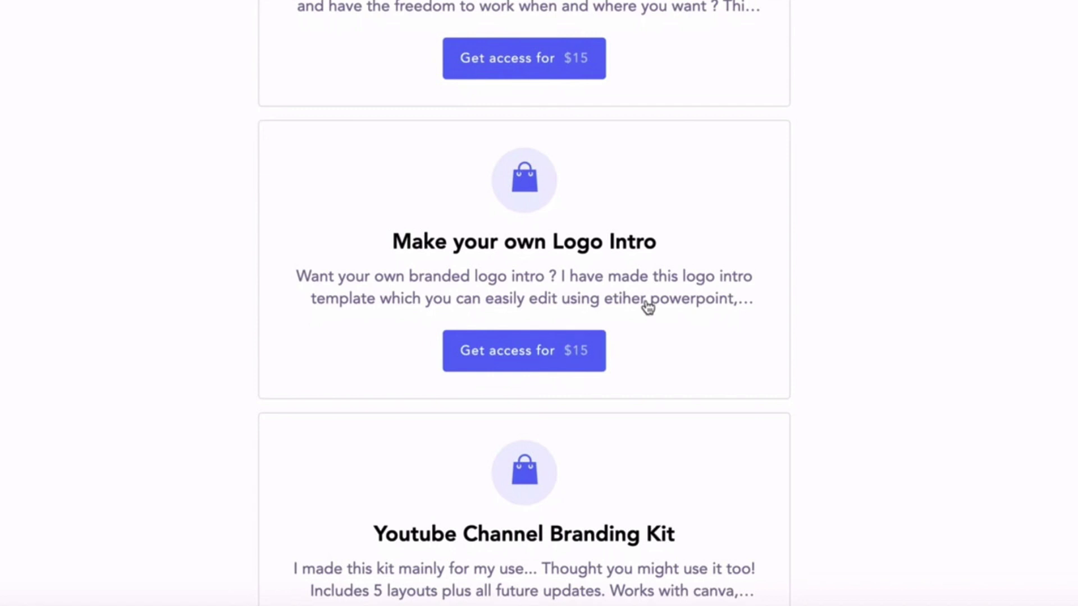
pyautogui.scroll(-4, 648, 308)
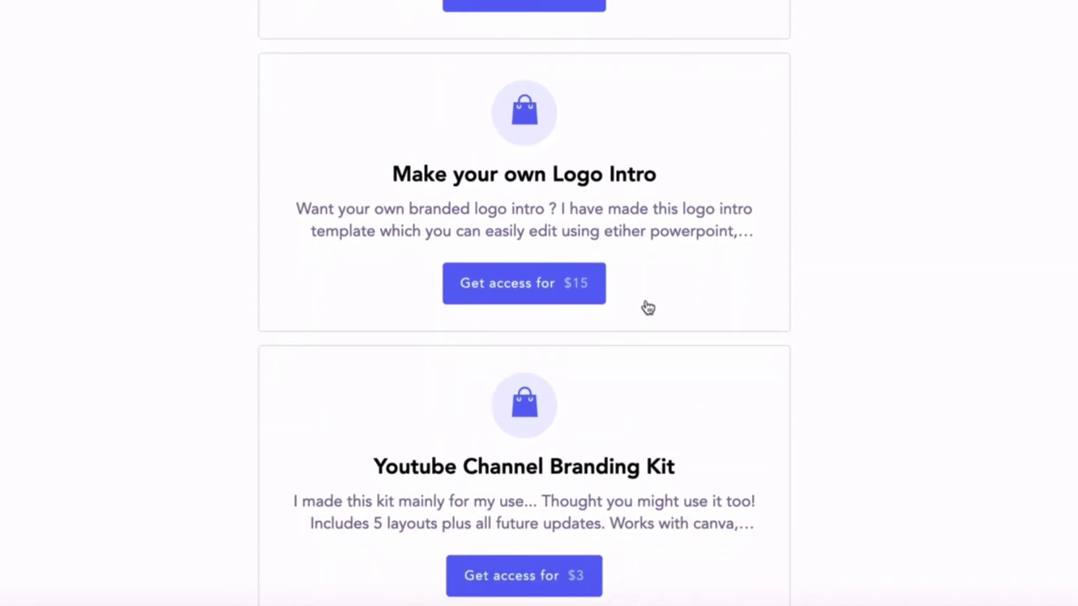
pyautogui.scroll(-10, 648, 307)
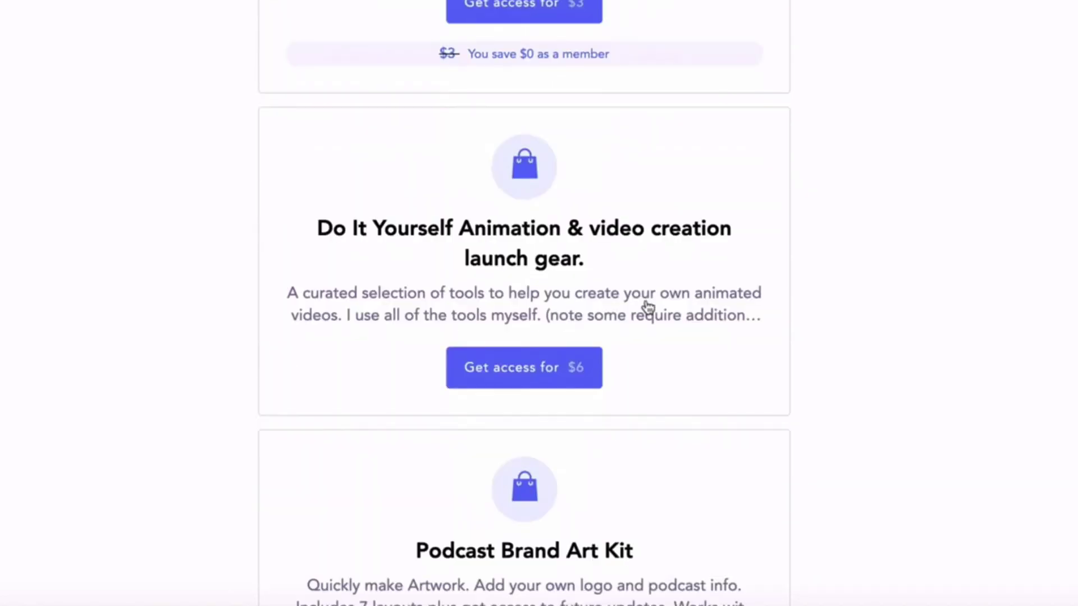
pyautogui.scroll(-1, 649, 307)
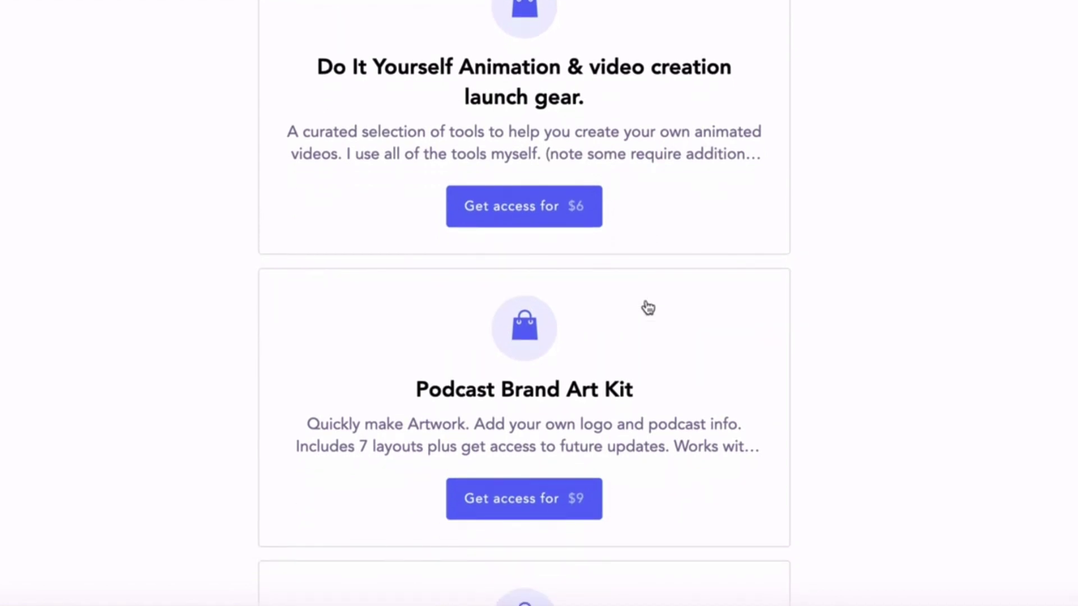
pyautogui.scroll(-3, 649, 307)
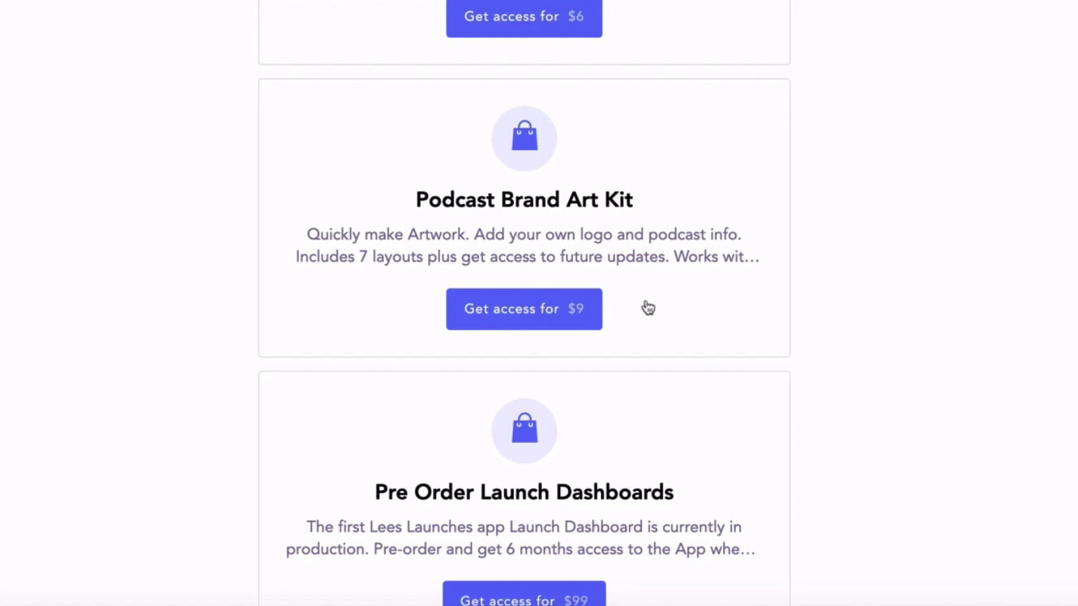
pyautogui.scroll(14, 649, 308)
pyautogui.scroll(-2, 738, 141)
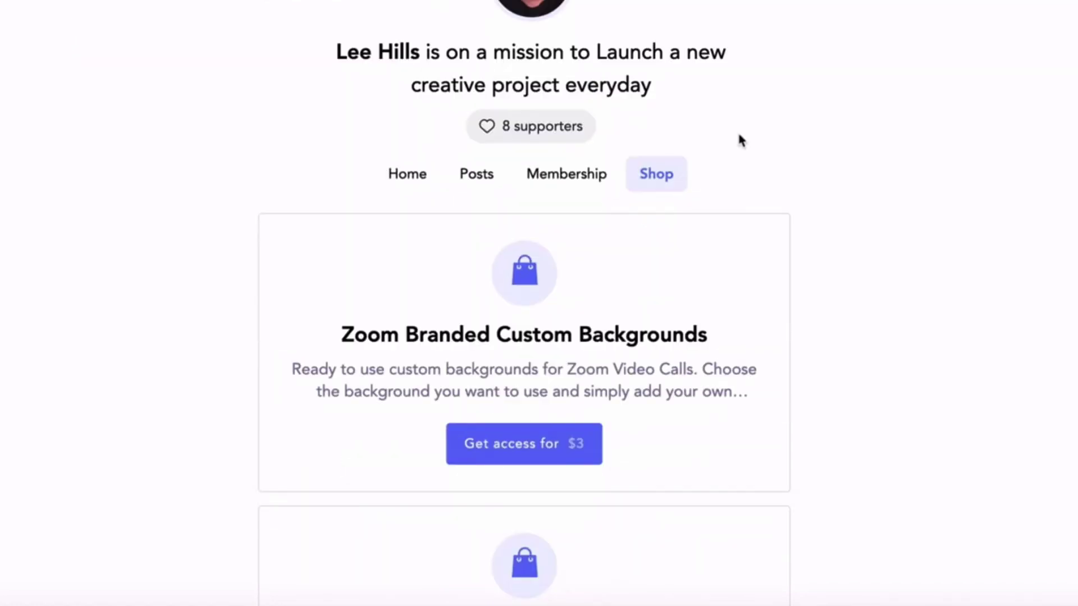
pyautogui.scroll(2, 739, 140)
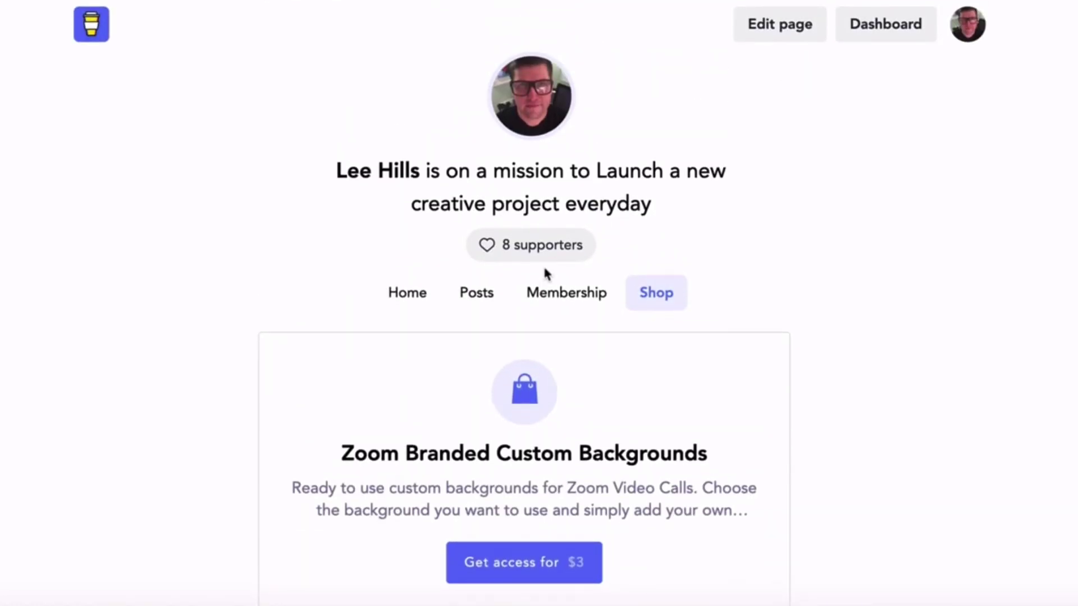
# Review My products in the dashboard Shop, then focus the reward link field and dismiss its suggestion
pyautogui.click(881, 26)
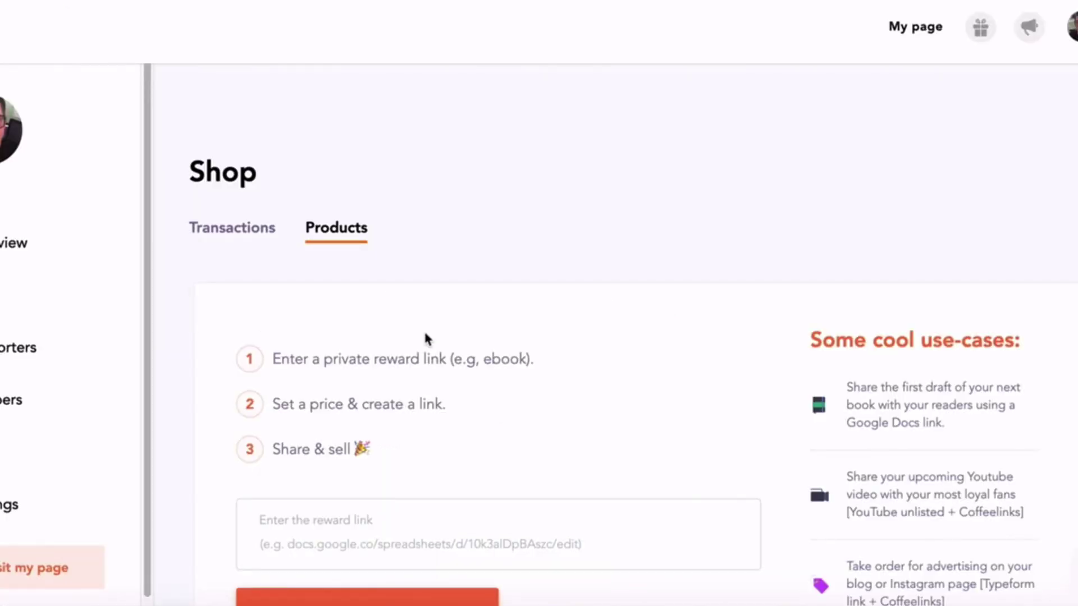
pyautogui.scroll(-9, 425, 336)
pyautogui.scroll(-14, 425, 334)
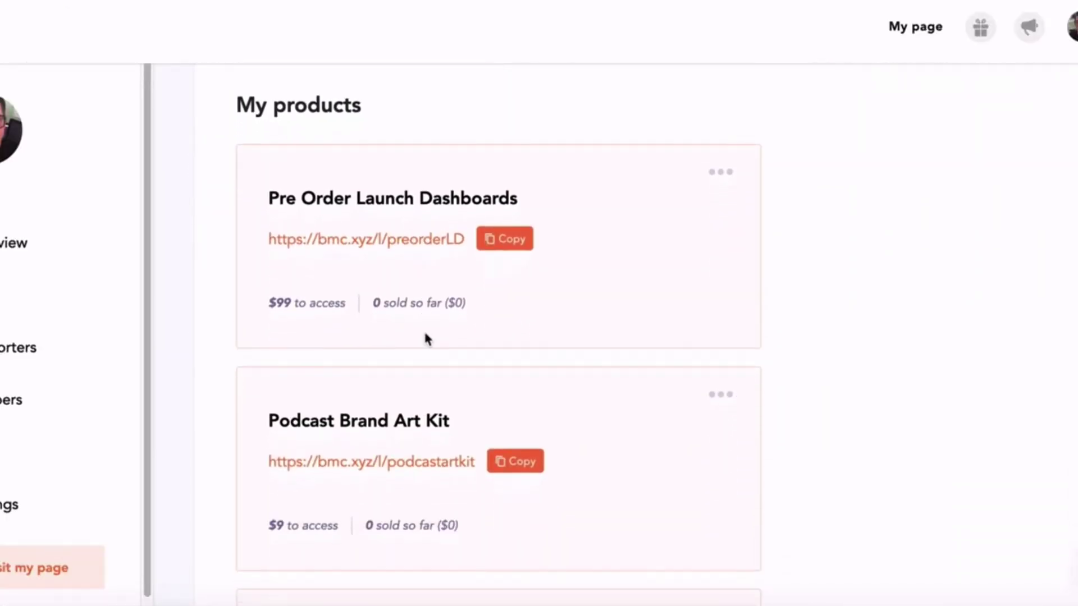
pyautogui.scroll(-10, 425, 337)
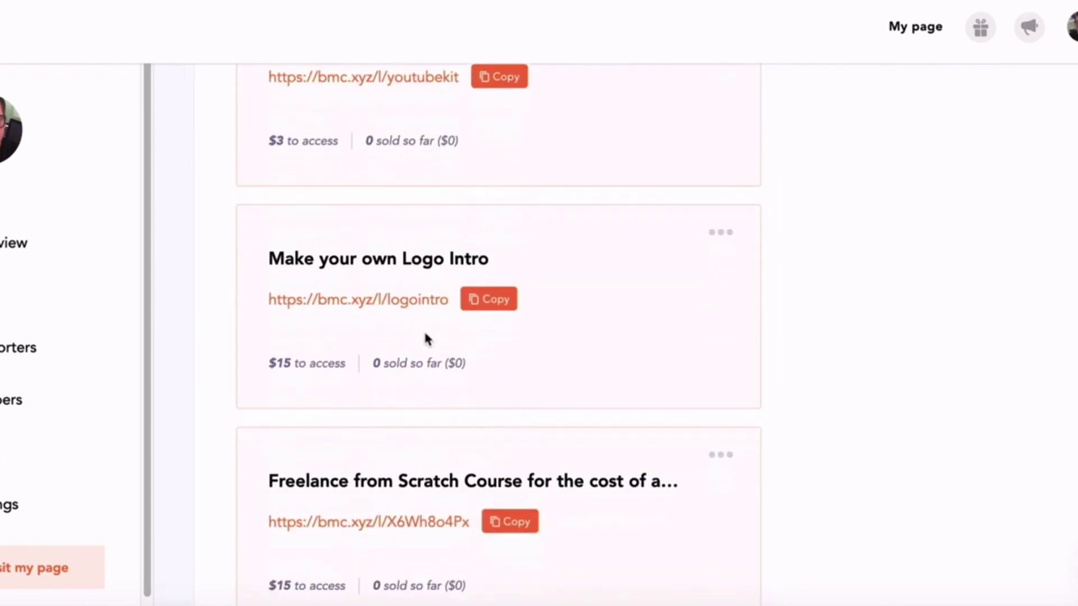
pyautogui.scroll(20, 425, 337)
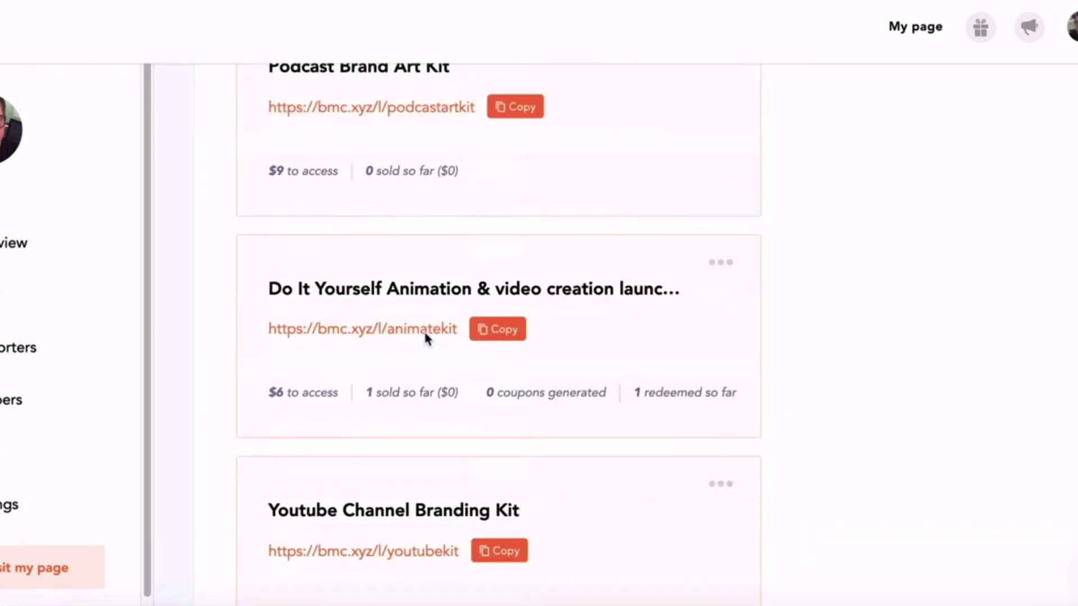
pyautogui.scroll(-2, 425, 339)
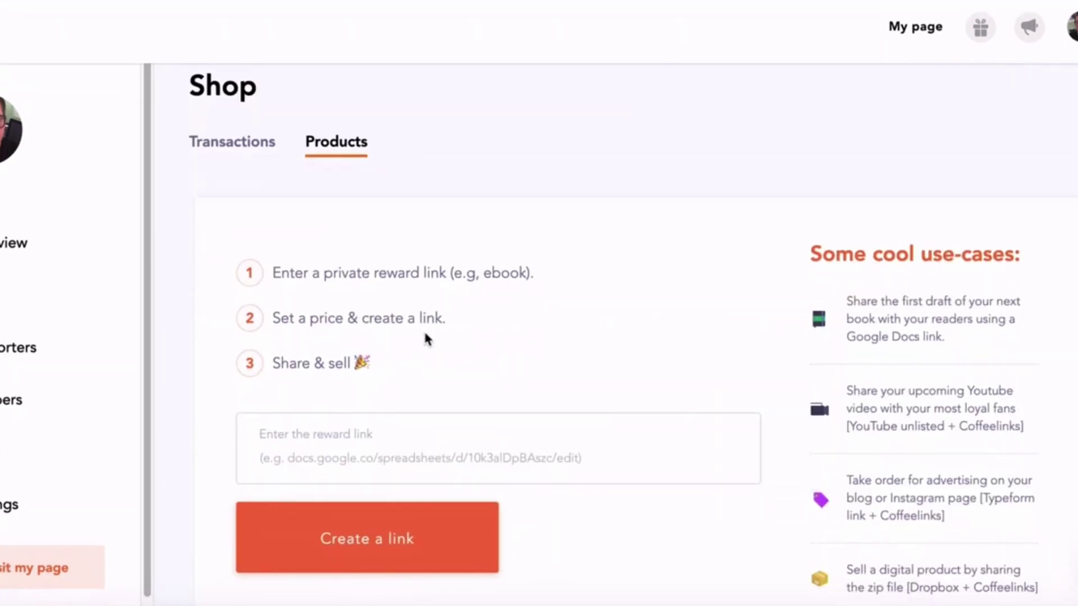
pyautogui.click(357, 446)
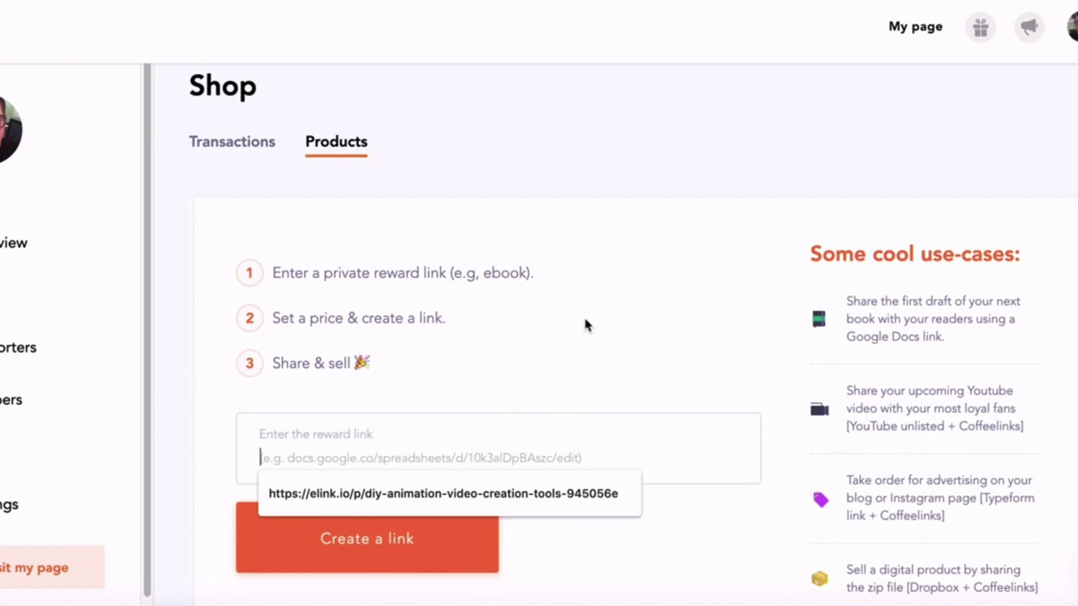
pyautogui.press('Escape')
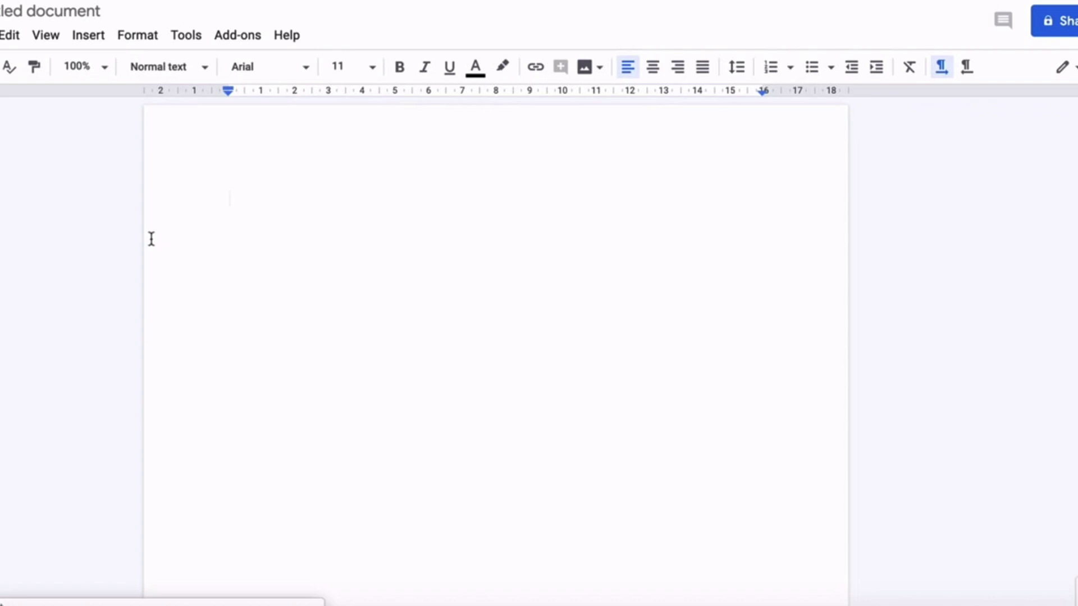
# Name the Google Doc 'Digital Product' and type 'Digital Product' as its title
pyautogui.click(50, 11)
pyautogui.write('Digital Product')
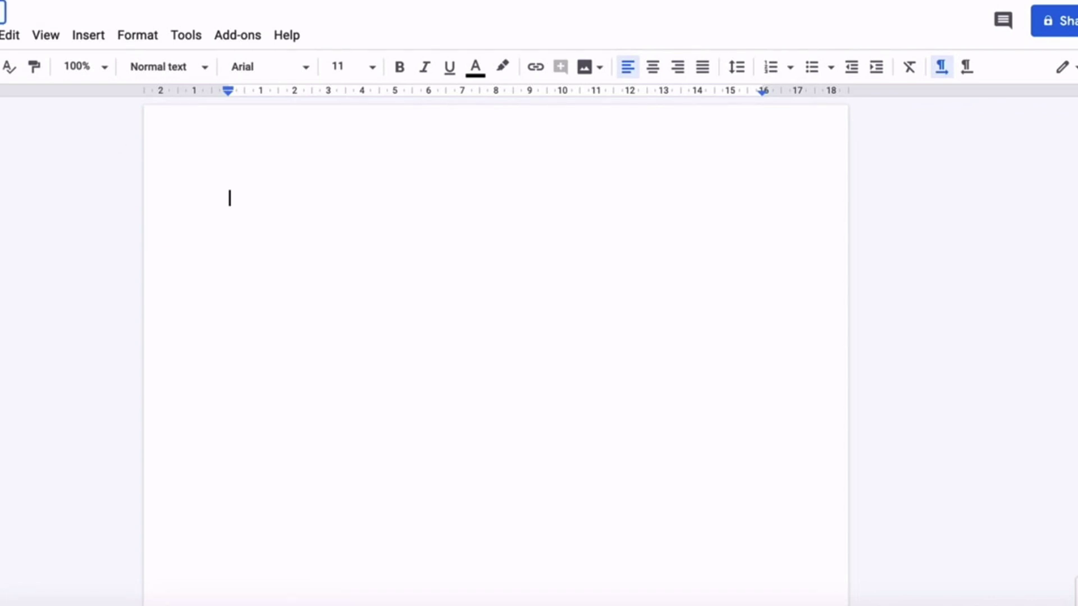
pyautogui.click(236, 198)
pyautogui.write('Digital Product')
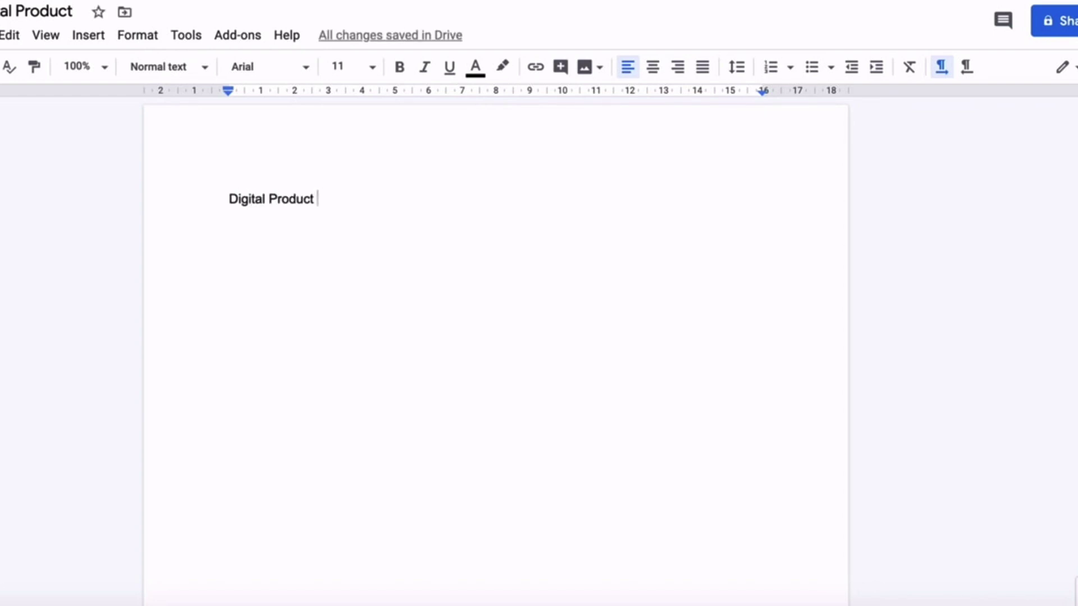
# Add lines 'Link here to download the product' and 'Details about how to use the product', then open sharing
pyautogui.press('Return')
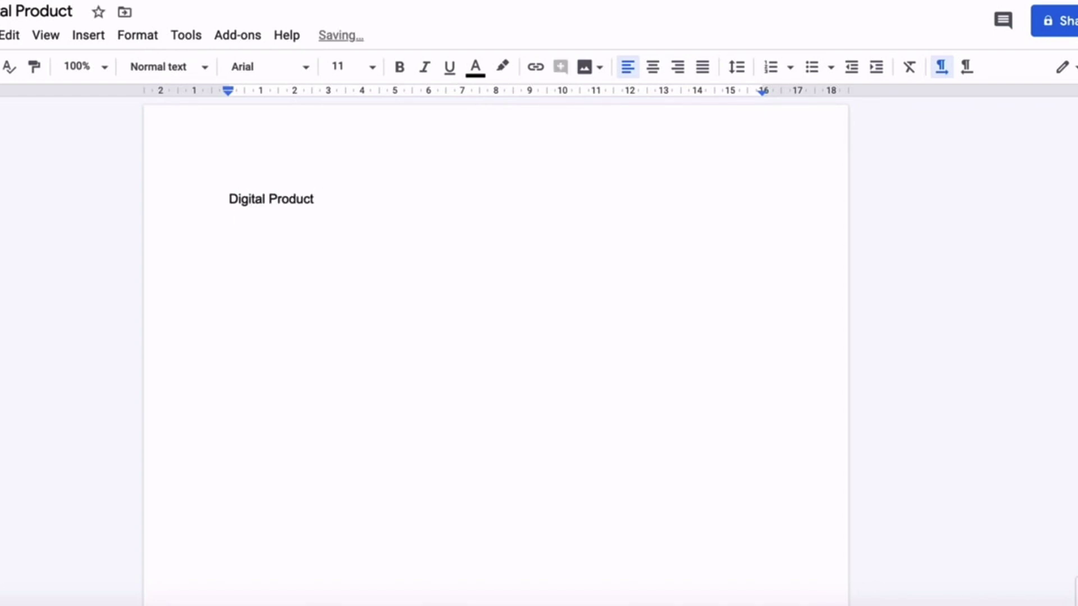
pyautogui.write('Link here to download the product')
pyautogui.press('Return')
pyautogui.write('D')
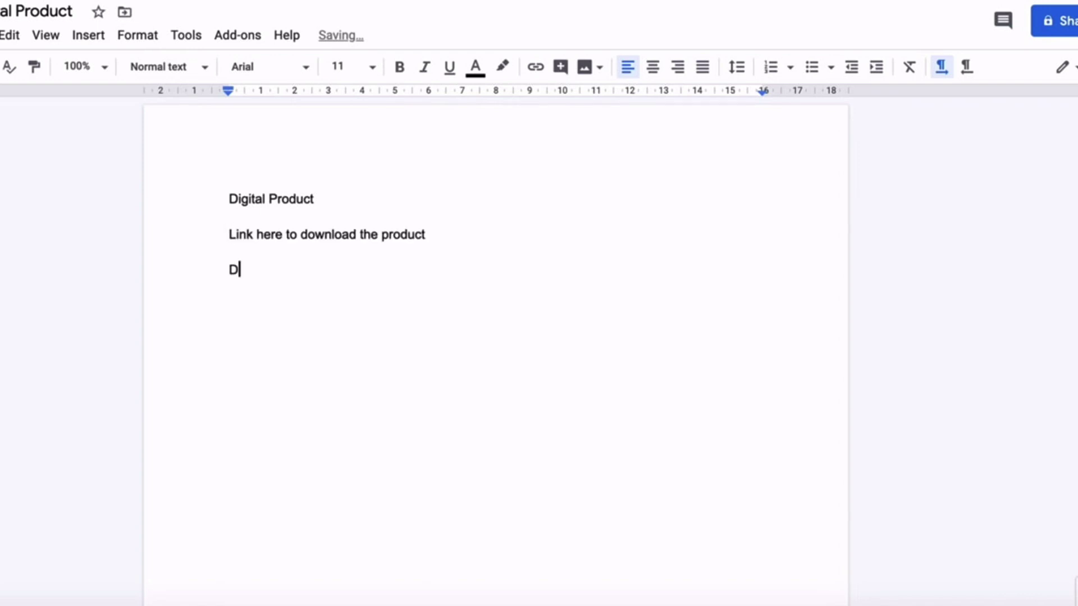
pyautogui.write('etails about h')
pyautogui.write('ow to use the product')
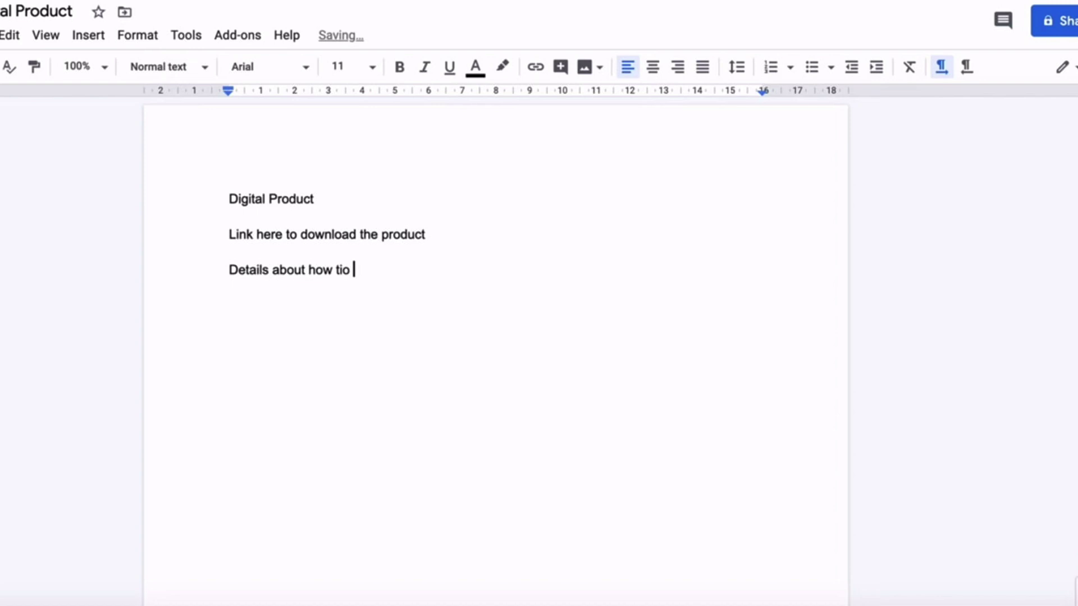
pyautogui.click(1060, 25)
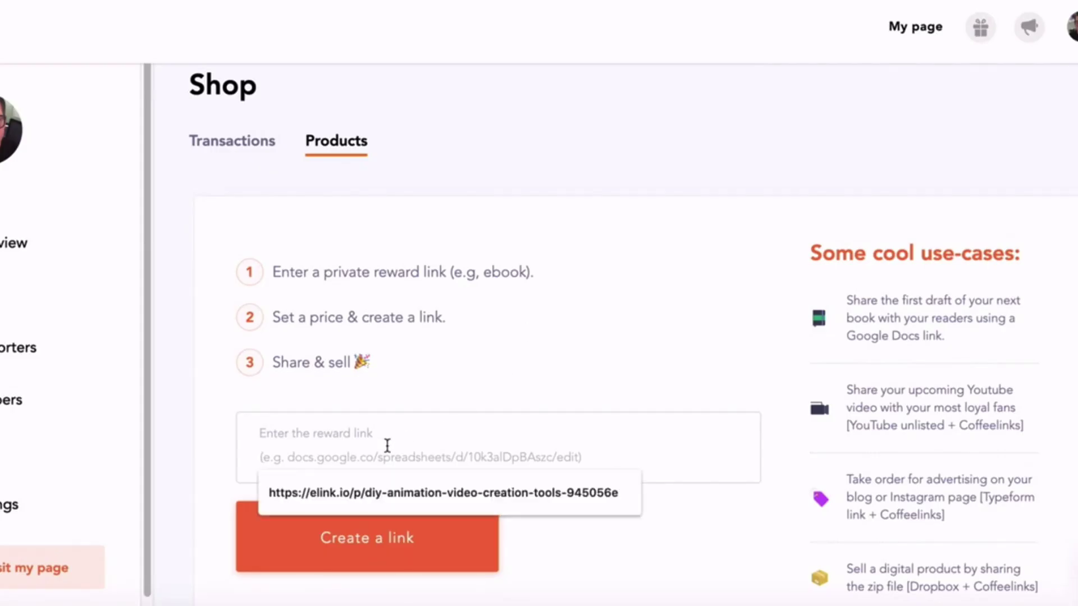
# Paste the Docs URL as the reward link, create it, and set the price to 3 coffees
pyautogui.hotkey('ctrl', 'v')
pyautogui.click(402, 546)
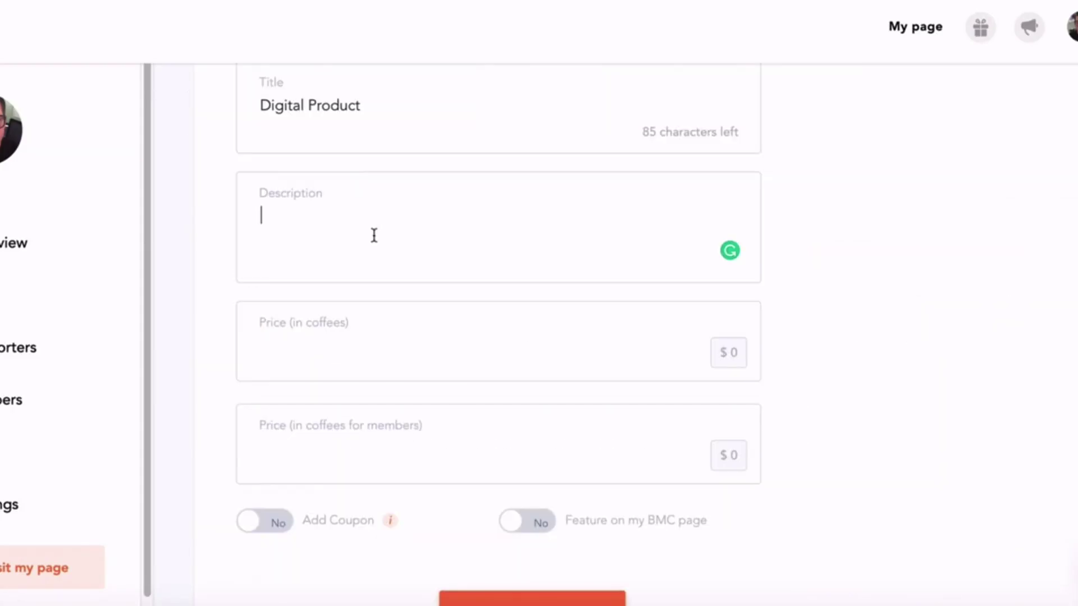
pyautogui.click(298, 352)
pyautogui.write('1')
pyautogui.press('BackSpace')
pyautogui.write('3')
# Set the members' price to 1 coffee and add a coupon limited to 10 uses
pyautogui.click(348, 443)
pyautogui.write('1')
pyautogui.click(255, 522)
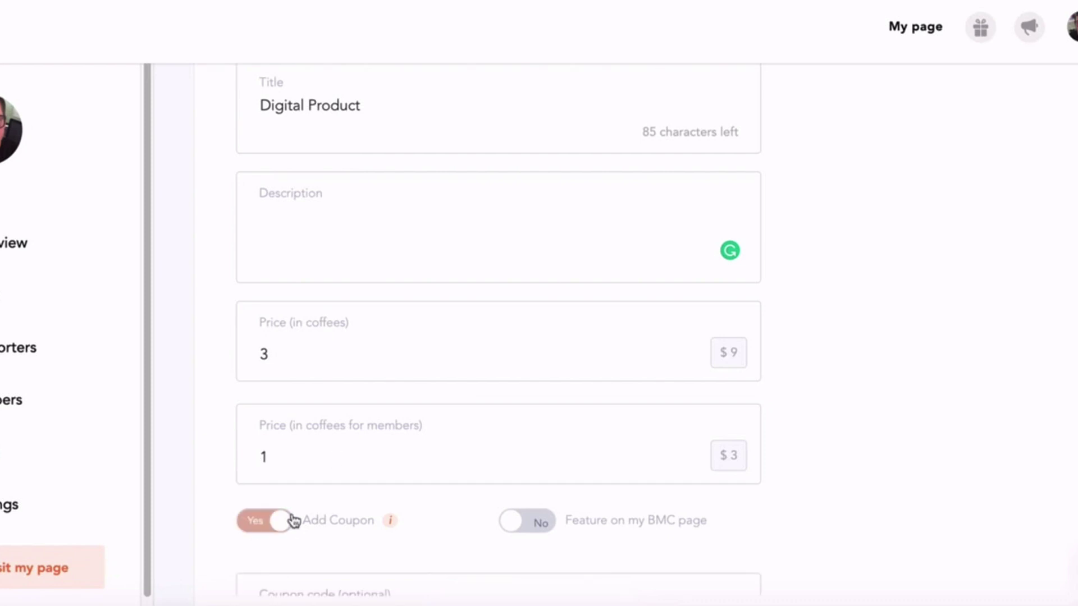
pyautogui.scroll(-2, 324, 517)
pyautogui.scroll(-1, 324, 519)
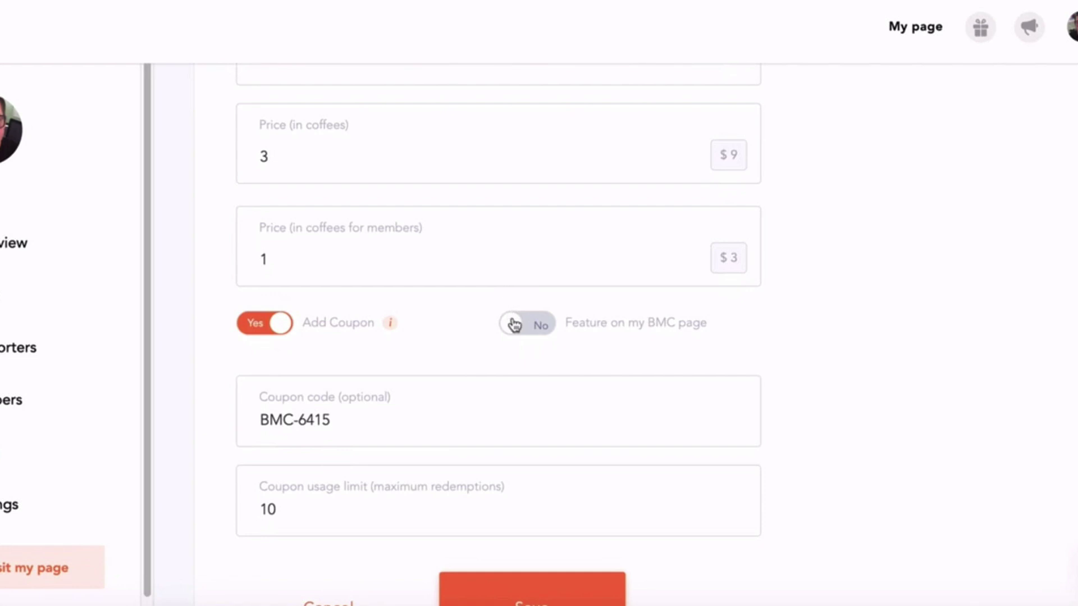
pyautogui.scroll(-3, 458, 239)
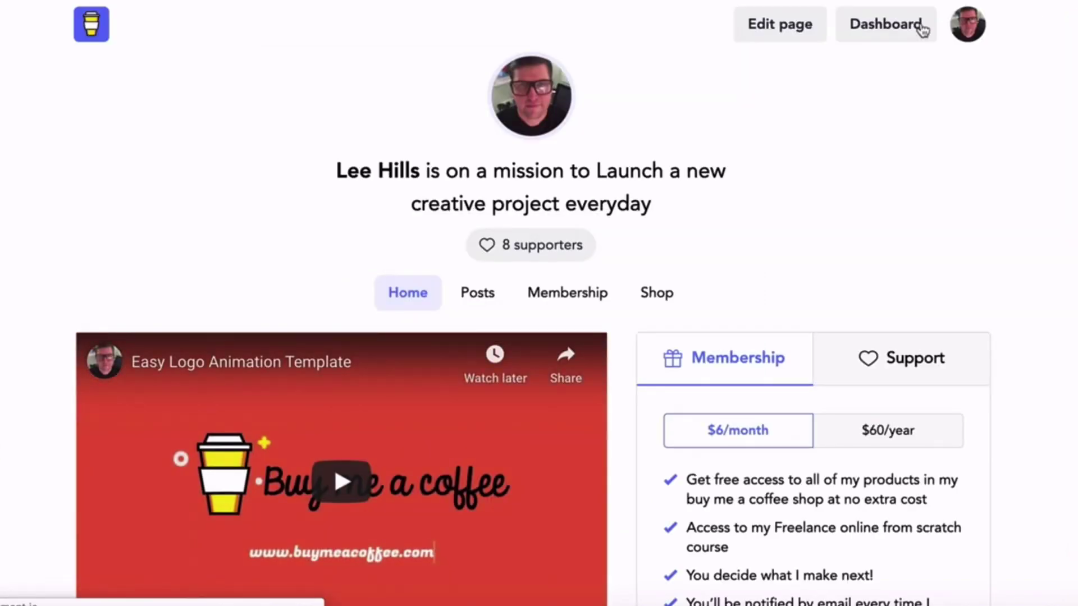
# Scroll down the public Home page and expand the full welcome description with Read more
pyautogui.scroll(-4, 922, 29)
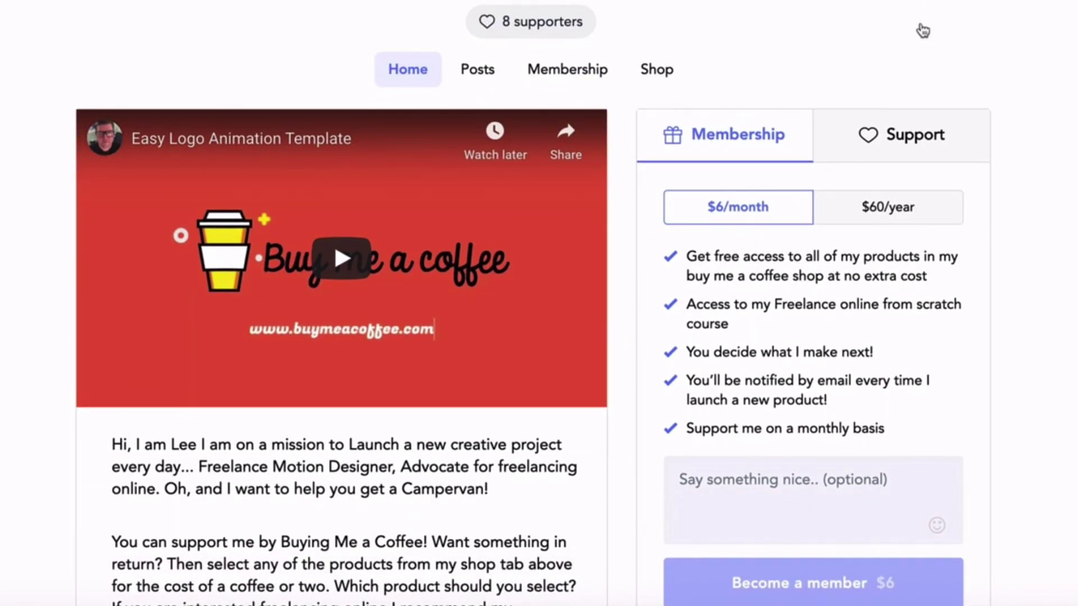
pyautogui.scroll(-2, 922, 29)
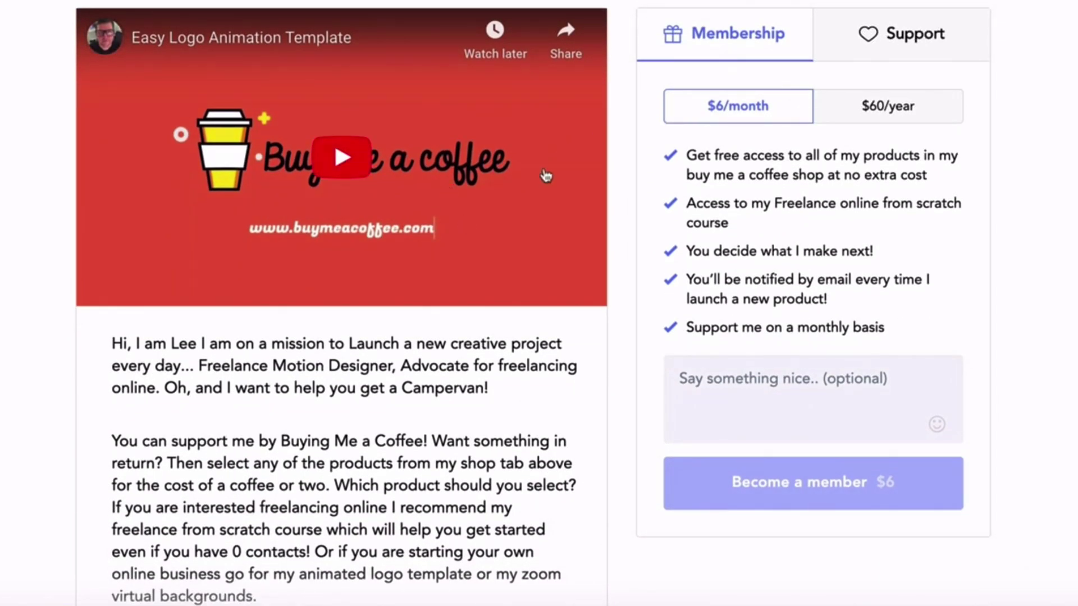
pyautogui.scroll(-1, 539, 199)
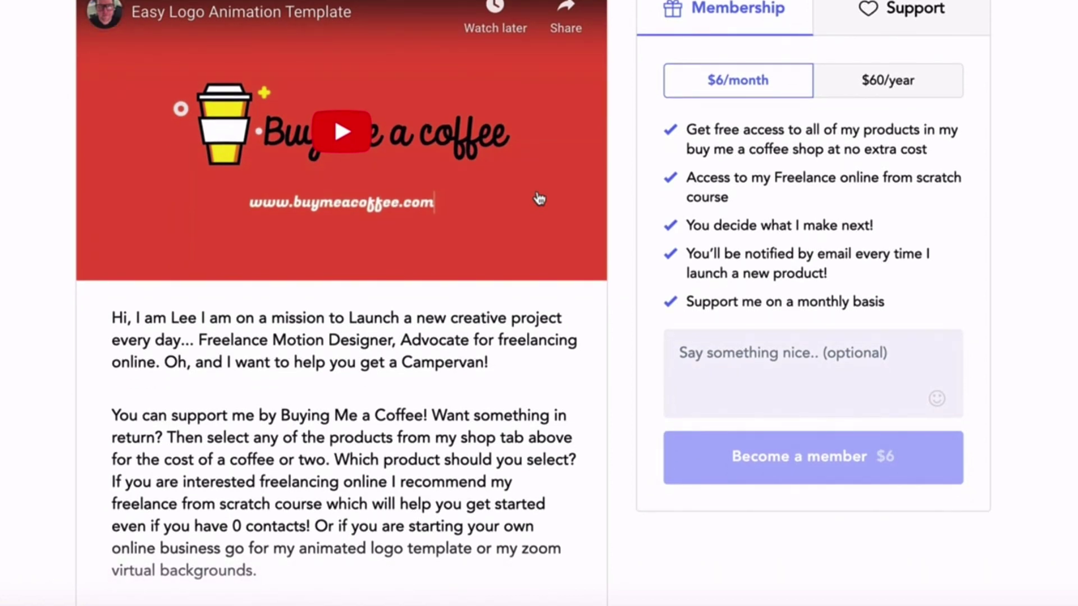
pyautogui.scroll(-1, 539, 200)
pyautogui.scroll(-2, 539, 199)
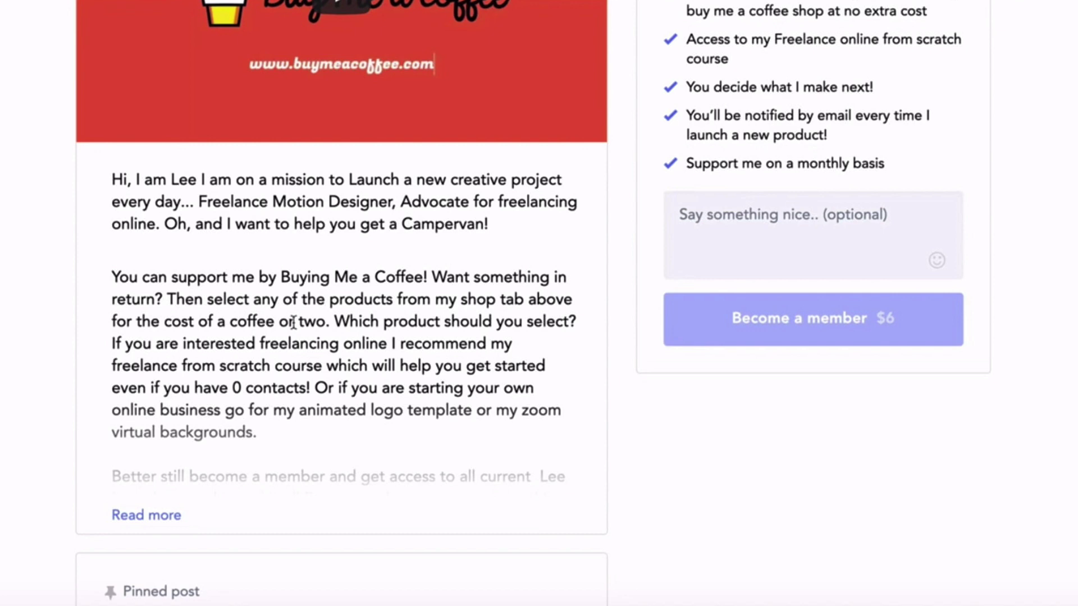
pyautogui.scroll(-2, 224, 365)
pyautogui.click(147, 399)
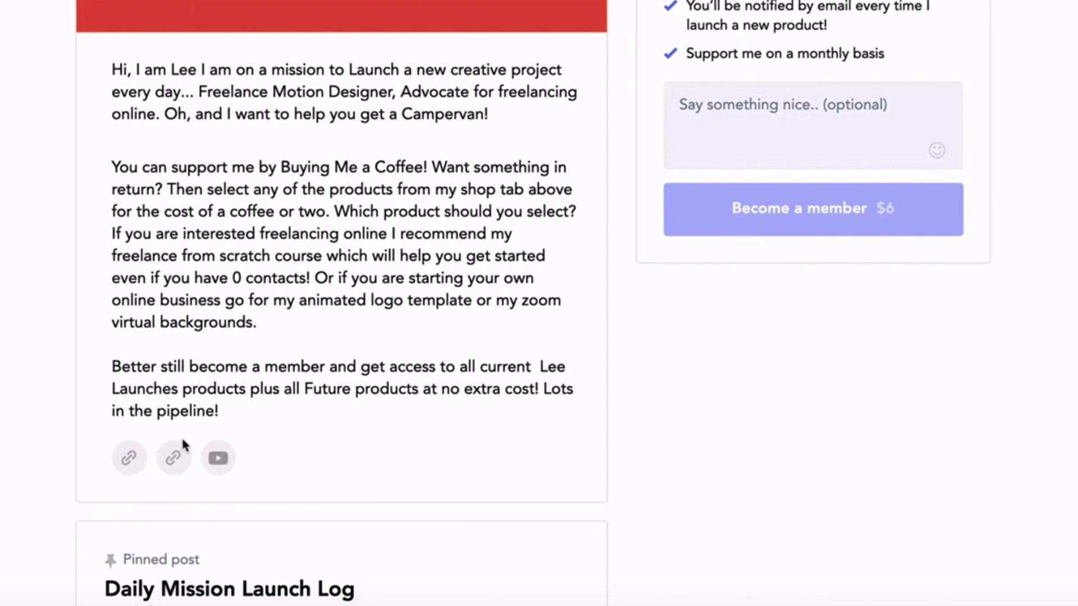
# Scroll through the pinned posts and back up toward the top of the page
pyautogui.scroll(-3, 163, 452)
pyautogui.scroll(1, 158, 450)
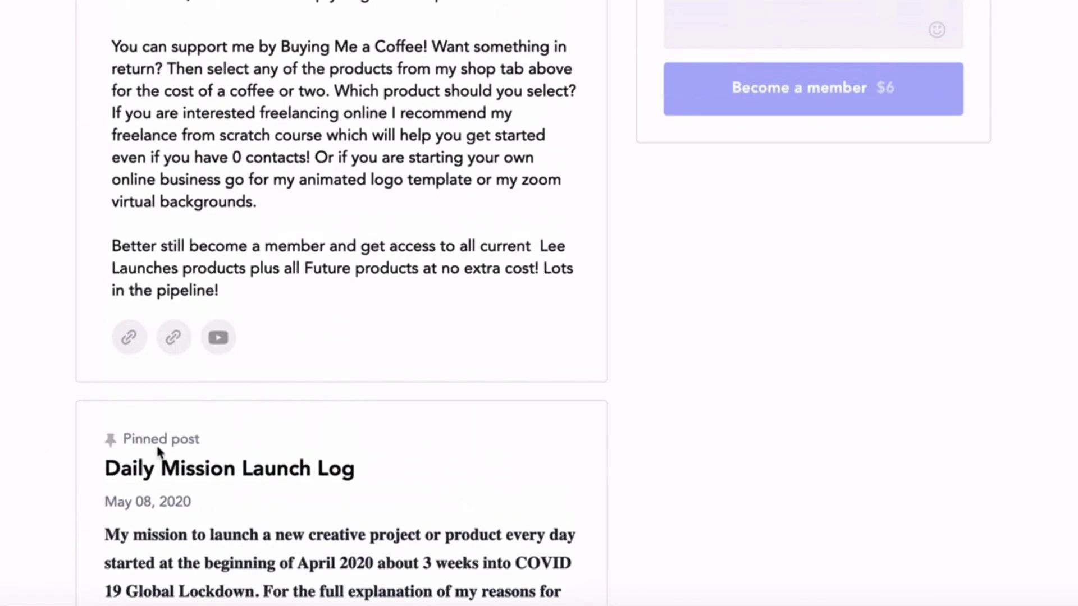
pyautogui.scroll(-2, 159, 450)
pyautogui.scroll(-4, 159, 452)
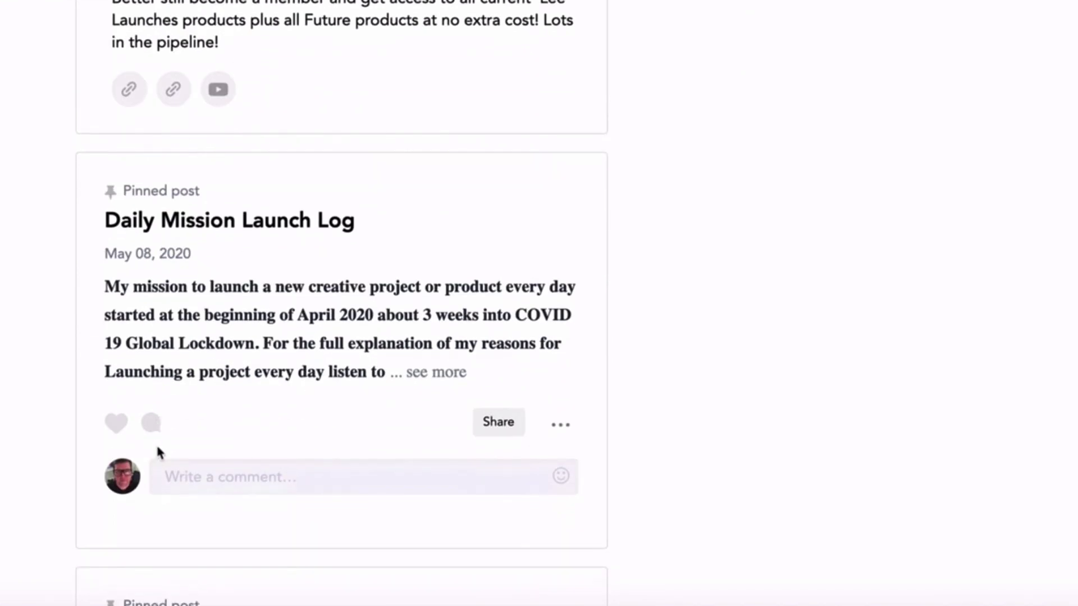
pyautogui.scroll(-3, 159, 447)
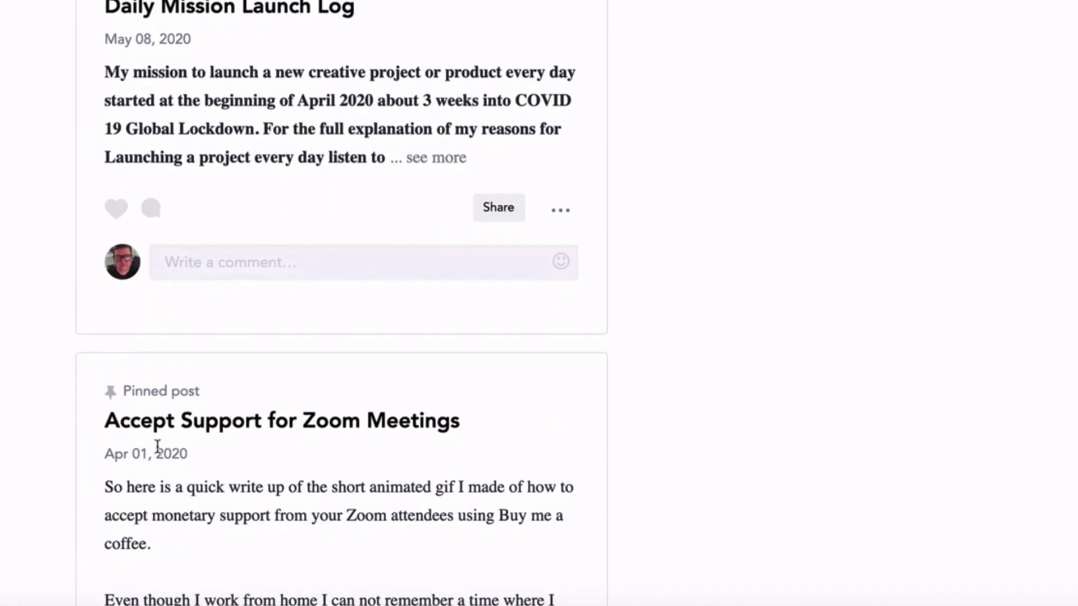
pyautogui.scroll(20, 157, 447)
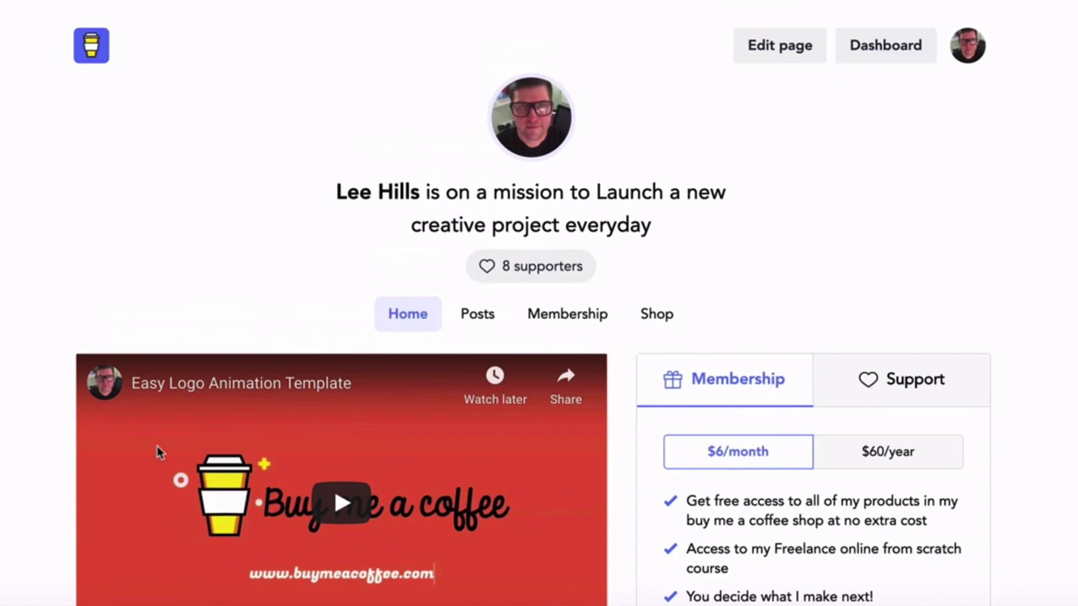
# On the Posts tab, expand the Daily Mission Launch Log with 'see more' and read through it
pyautogui.click(493, 303)
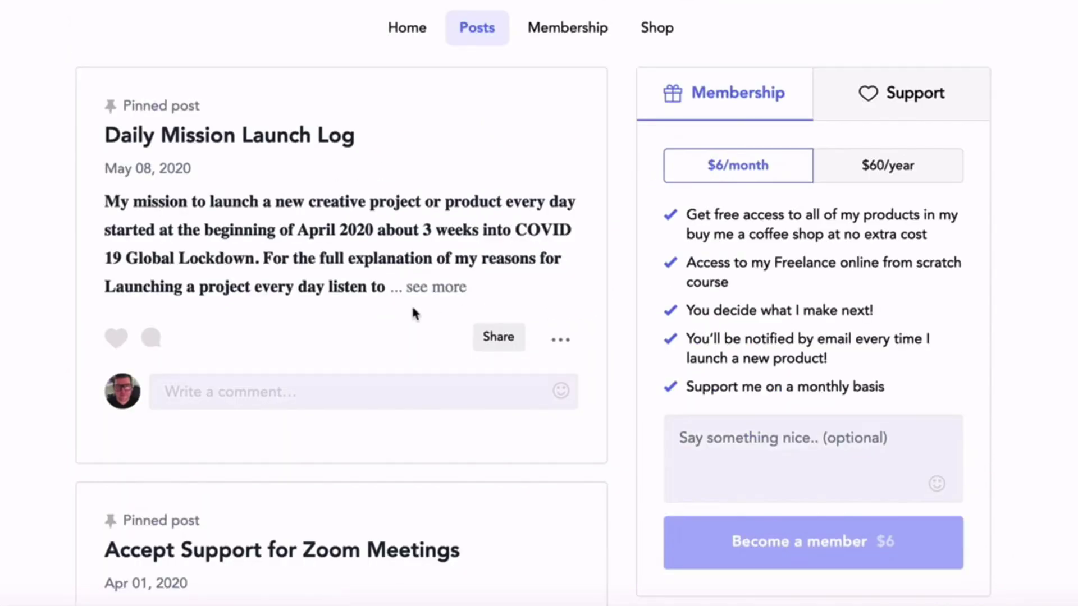
pyautogui.click(435, 288)
pyautogui.scroll(-2, 436, 292)
pyautogui.scroll(-5, 437, 292)
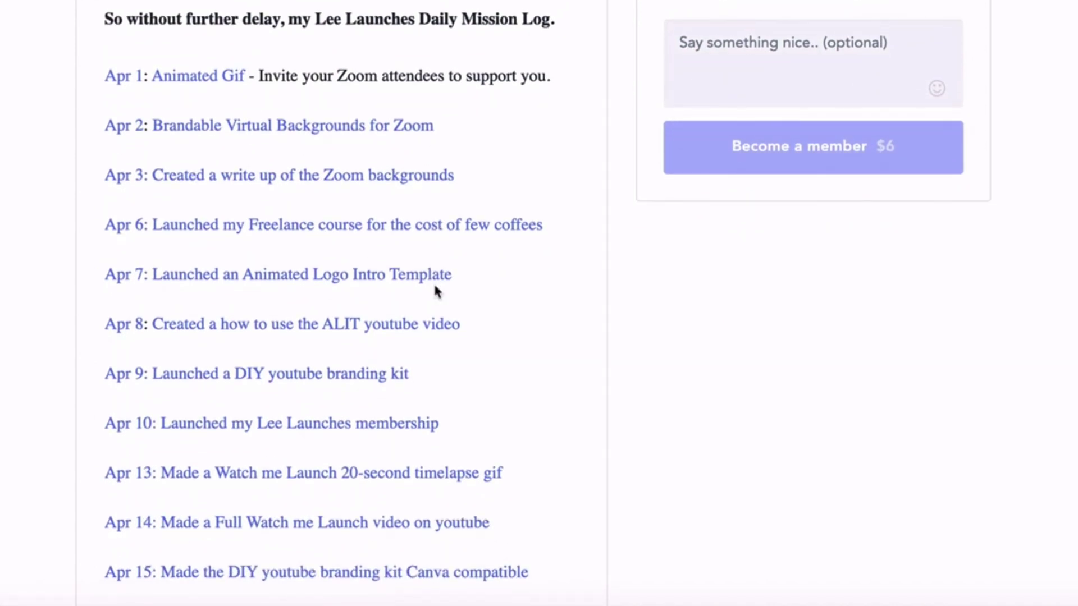
pyautogui.scroll(-4, 437, 291)
pyautogui.scroll(-3, 435, 289)
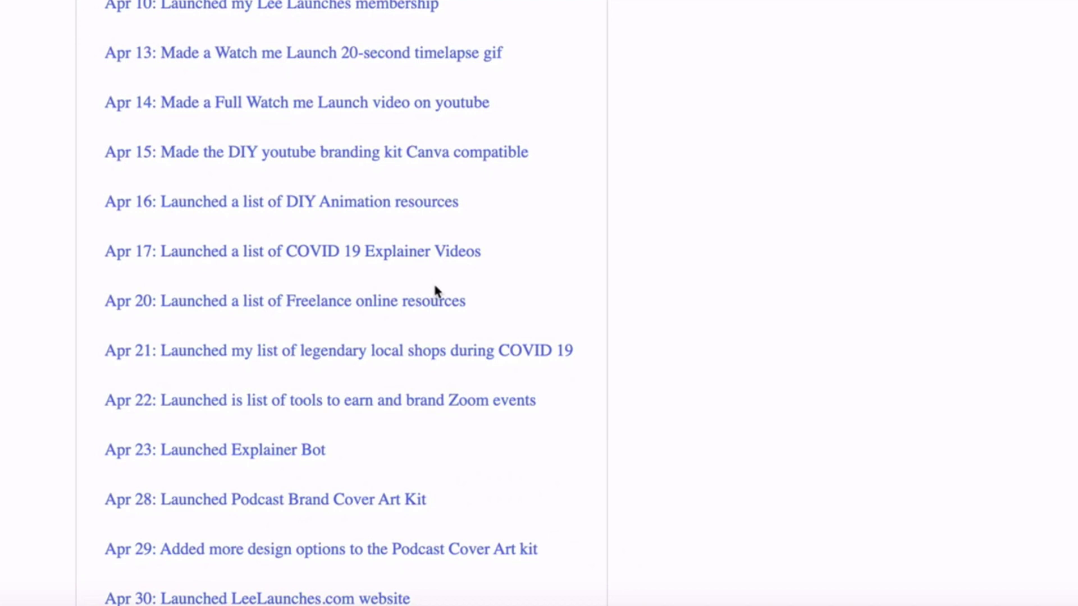
pyautogui.scroll(-7, 435, 288)
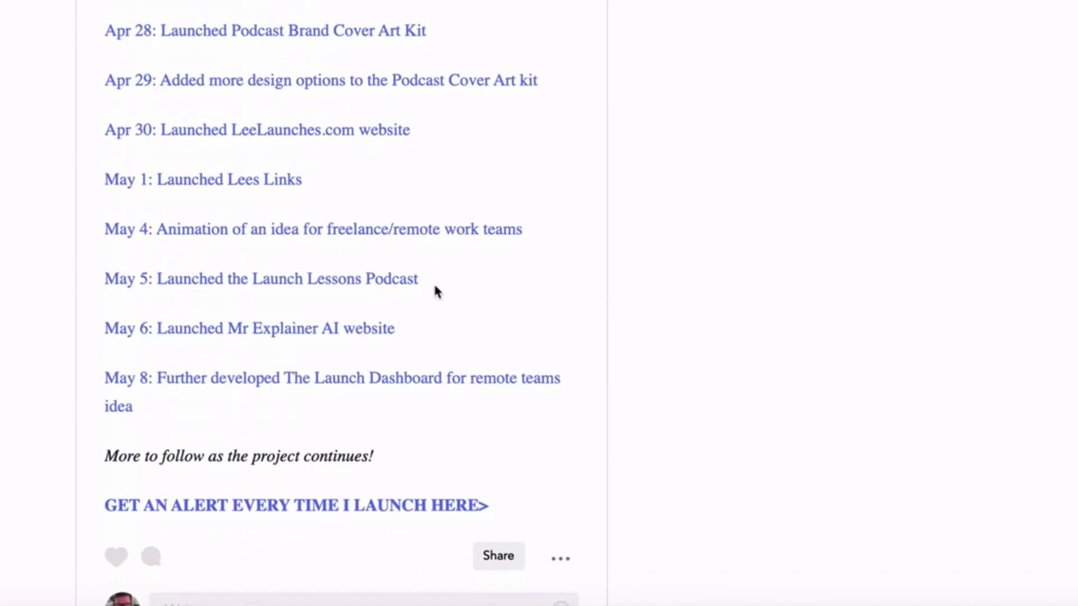
pyautogui.scroll(12, 435, 288)
pyautogui.scroll(1, 437, 291)
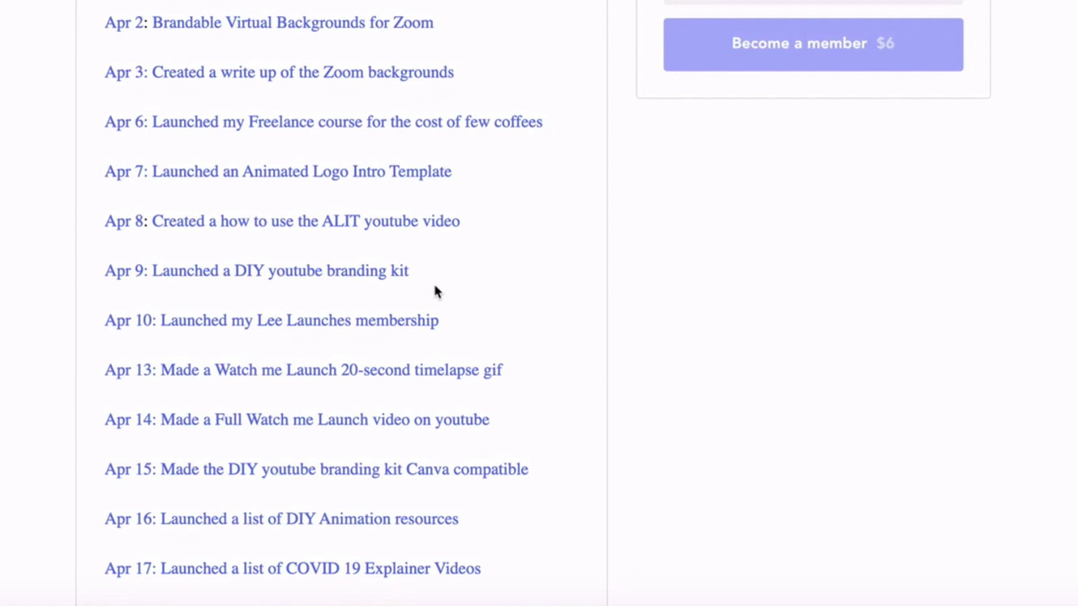
pyautogui.scroll(12, 436, 291)
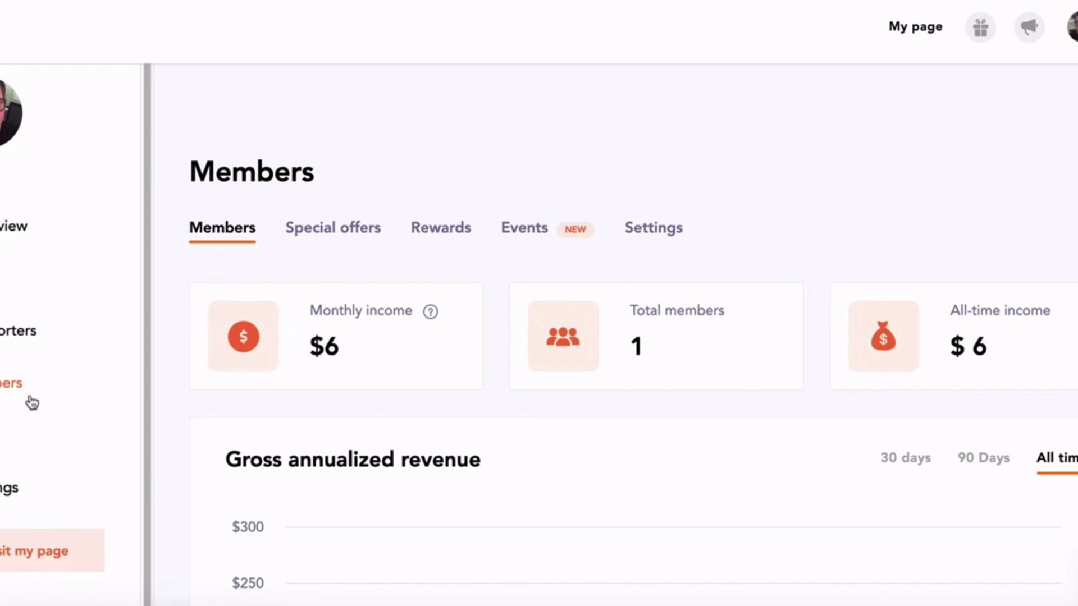
# Scroll the Members page and open its membership special offers
pyautogui.scroll(-4, 277, 406)
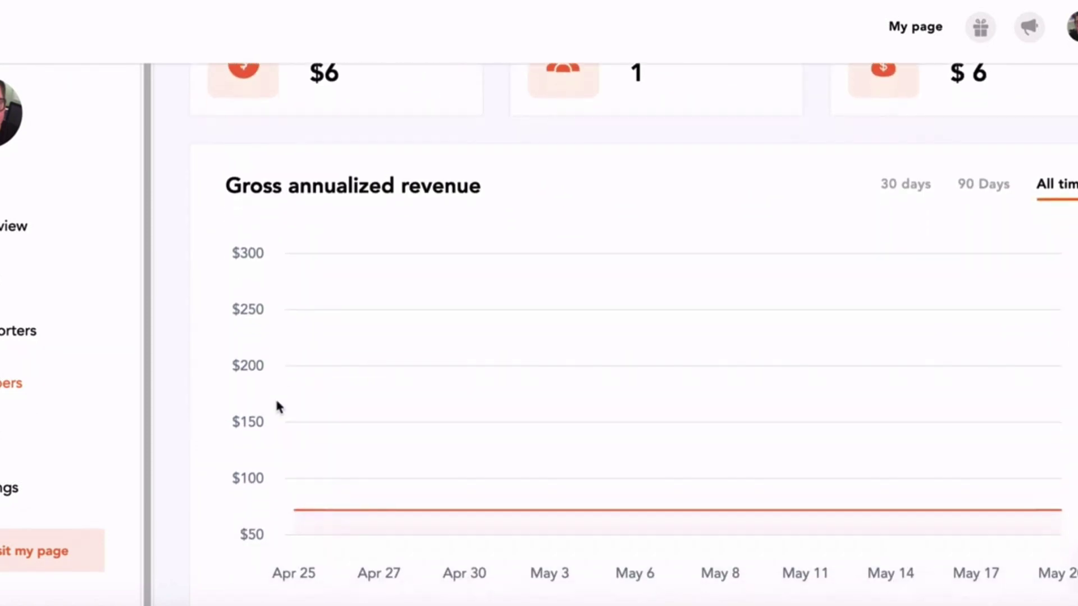
pyautogui.scroll(3, 277, 405)
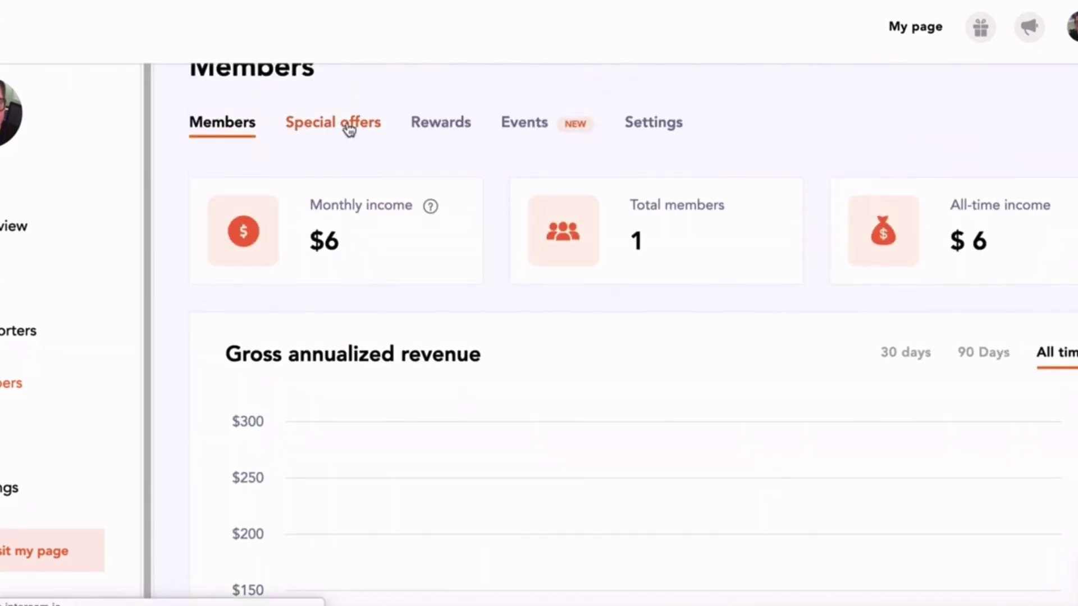
pyautogui.click(346, 126)
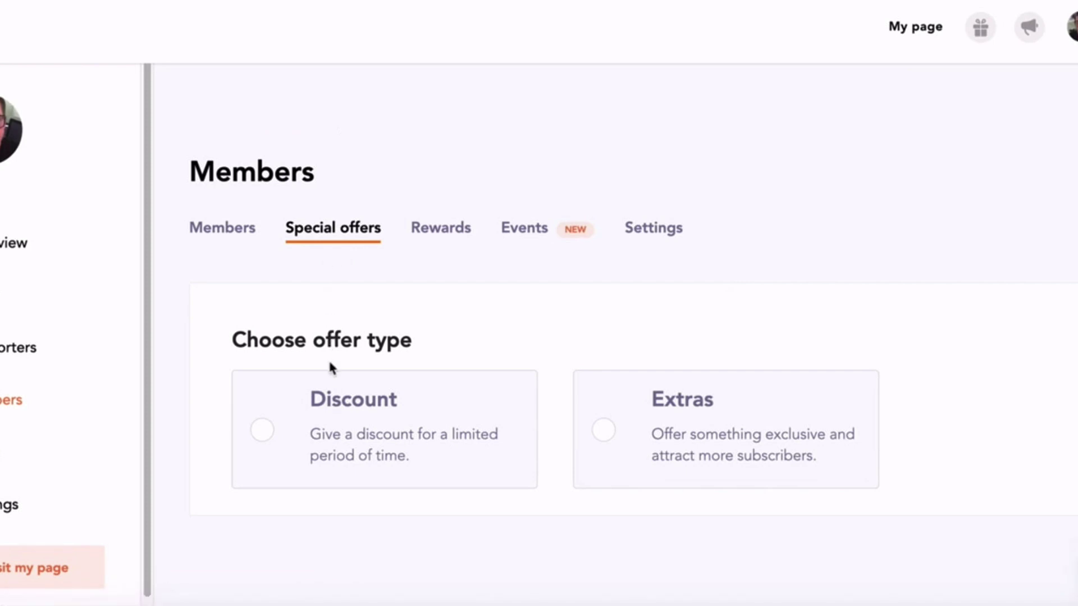
# Scroll through the membership Rewards list, then switch to the Events section
pyautogui.click(427, 228)
pyautogui.scroll(-3, 421, 240)
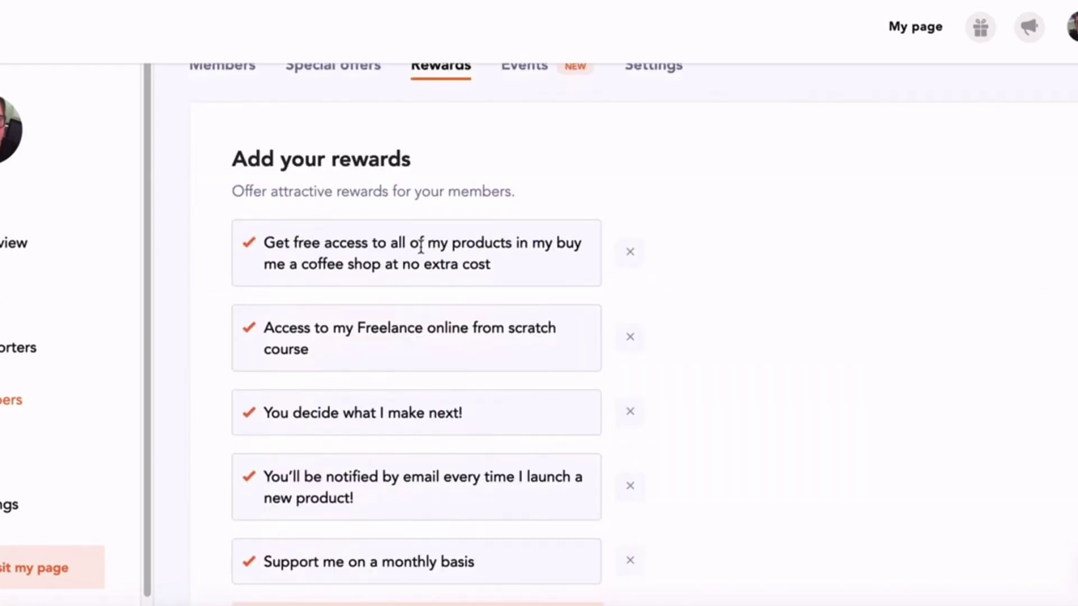
pyautogui.scroll(-1, 421, 247)
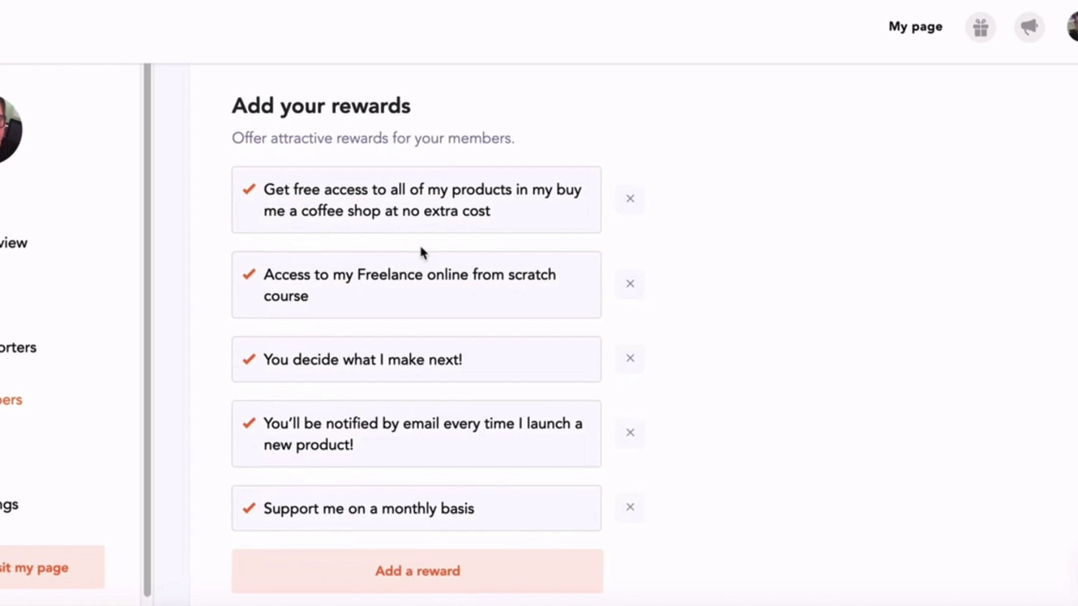
pyautogui.scroll(-1, 420, 247)
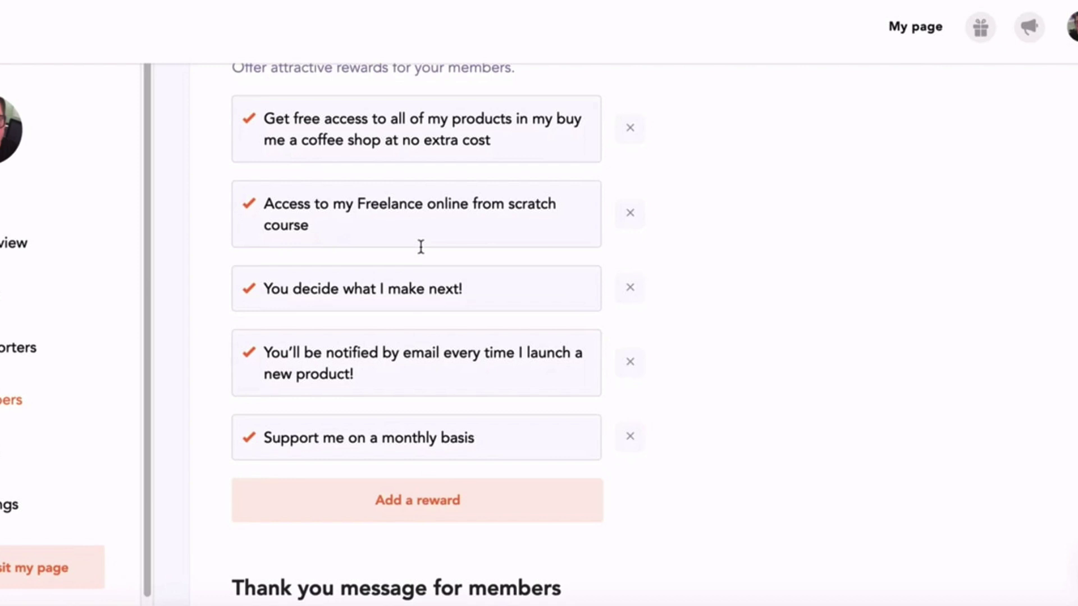
pyautogui.scroll(5, 421, 245)
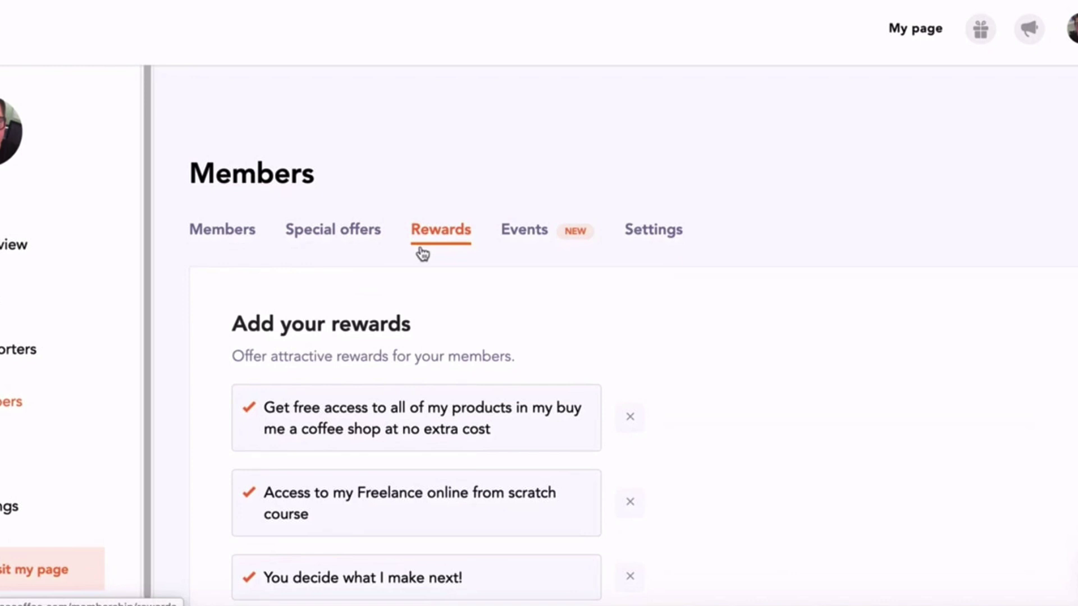
pyautogui.click(526, 228)
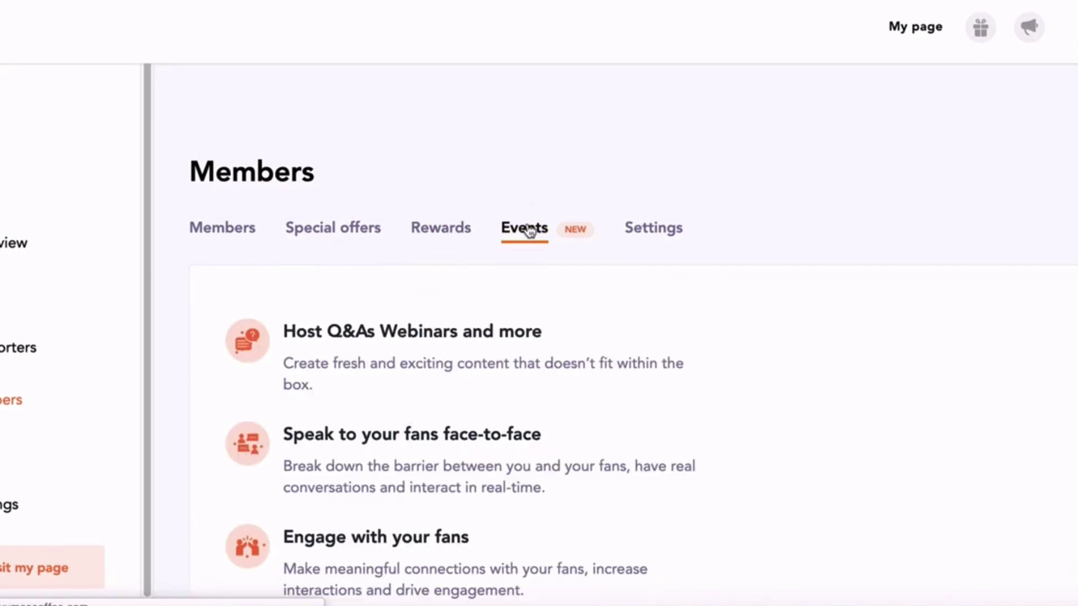
pyautogui.scroll(-2, 529, 230)
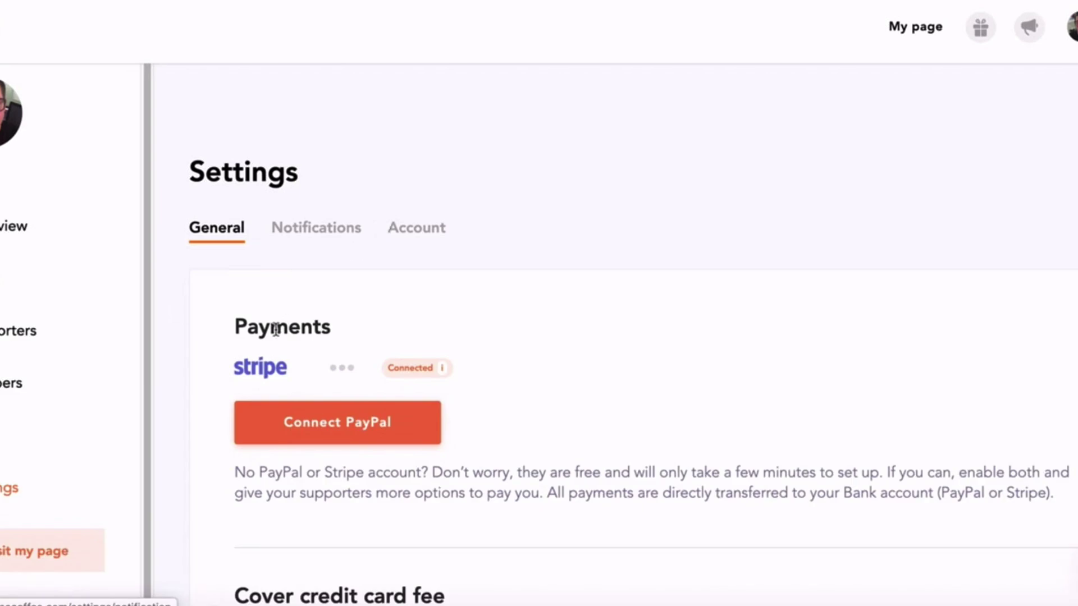
# Scroll through the Payments, Currency, Personal Link, NSFW and Google Analytics settings and back up
pyautogui.scroll(-9, 277, 328)
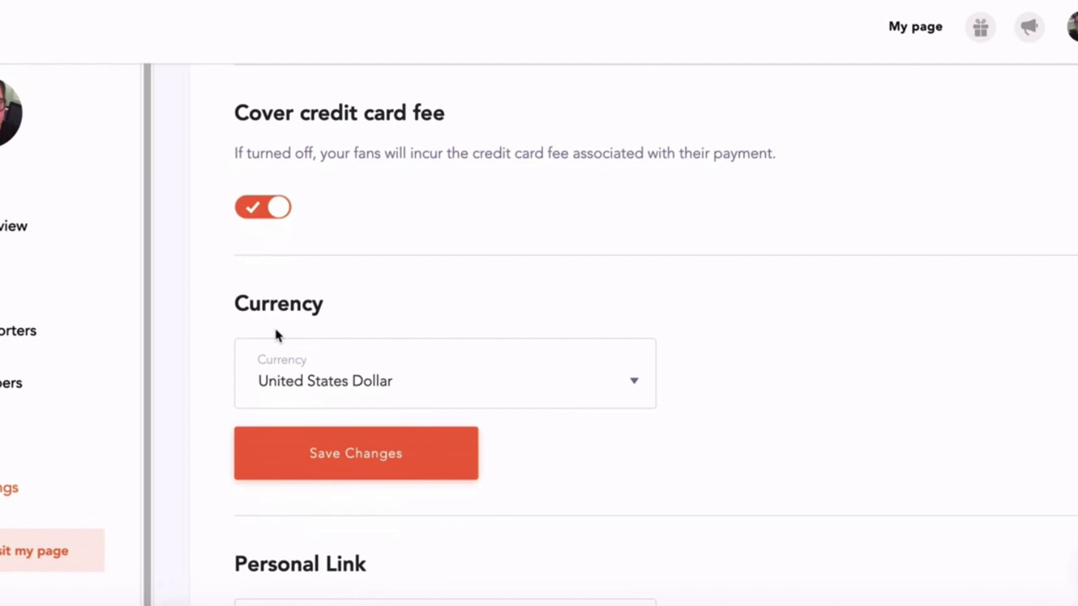
pyautogui.scroll(-5, 275, 334)
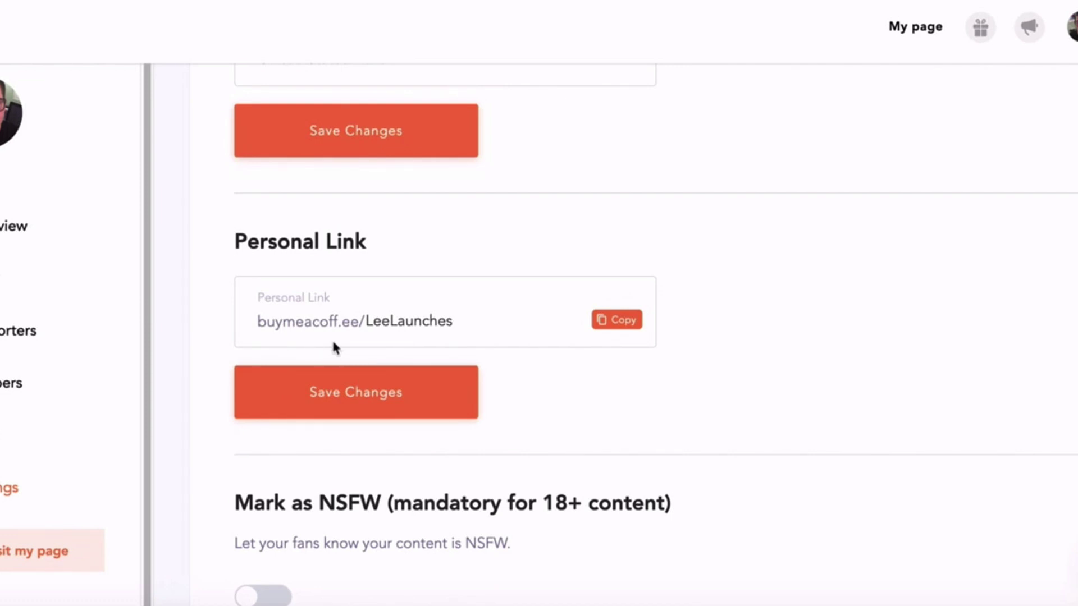
pyautogui.scroll(-7, 333, 343)
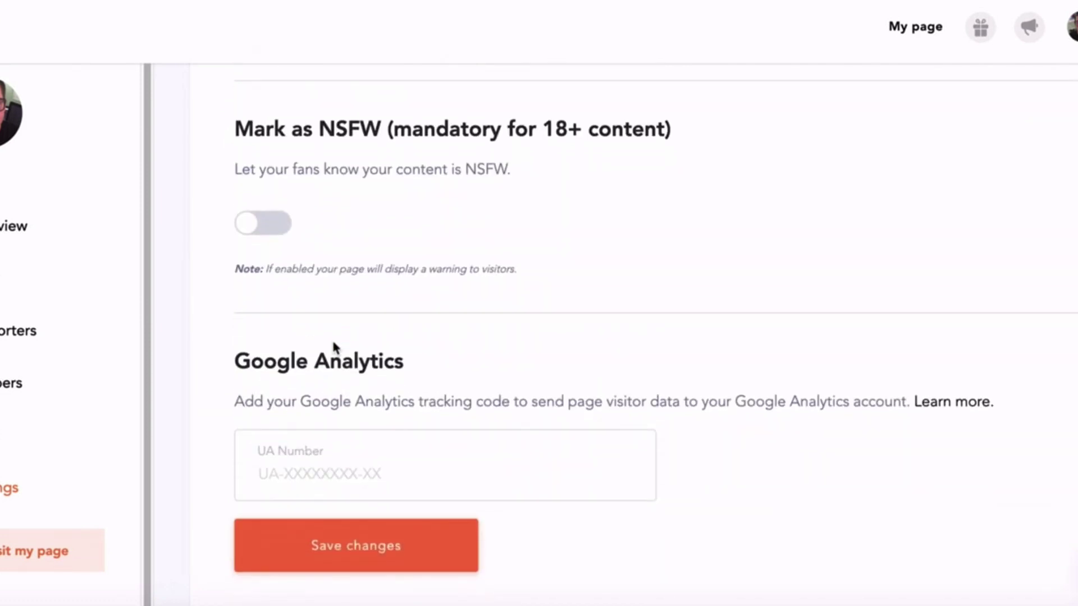
pyautogui.scroll(-5, 333, 347)
pyautogui.scroll(5, 334, 340)
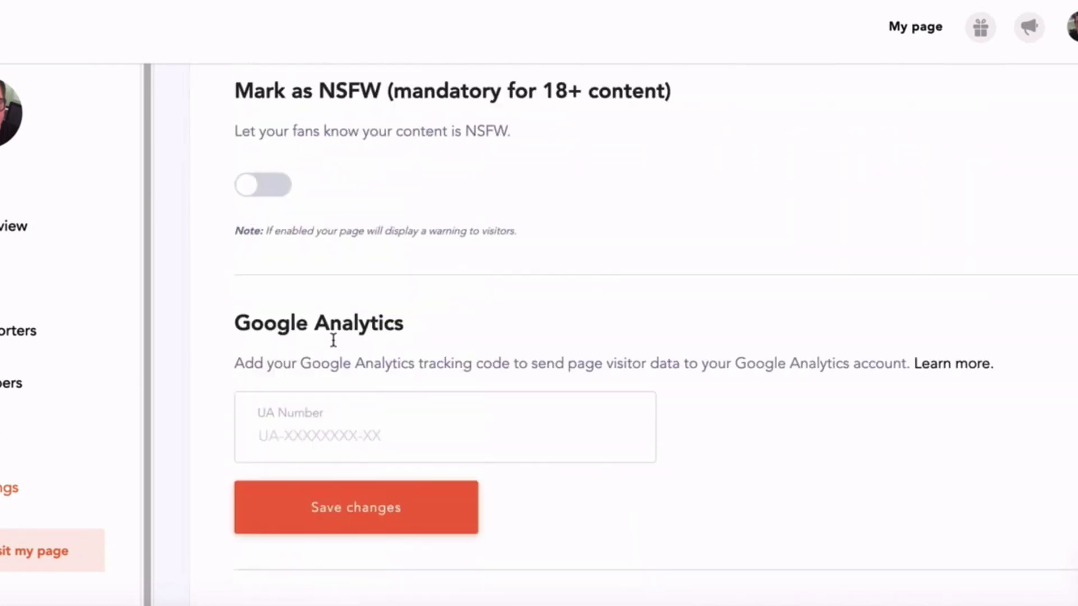
pyautogui.scroll(8, 332, 340)
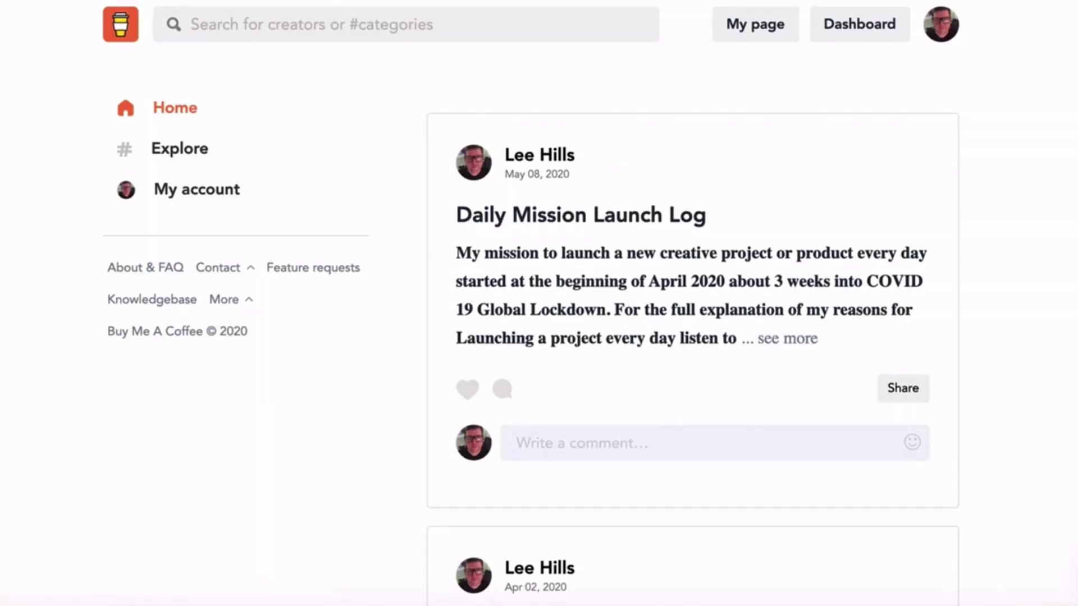
# Browse the Explore page's Creator of the day and category sections, then return to the top
pyautogui.click(128, 155)
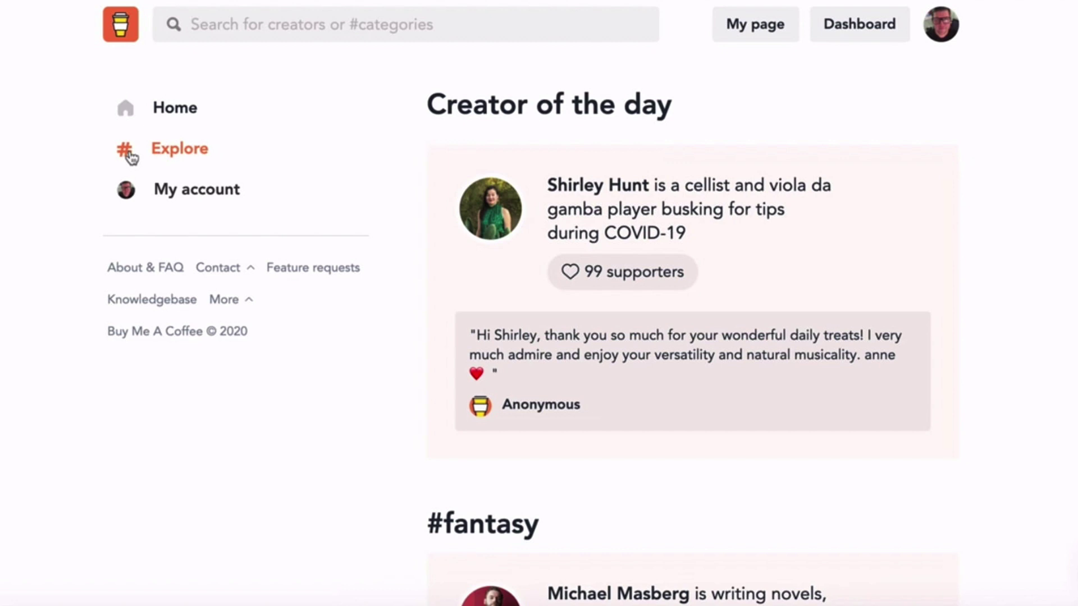
pyautogui.scroll(-9, 130, 158)
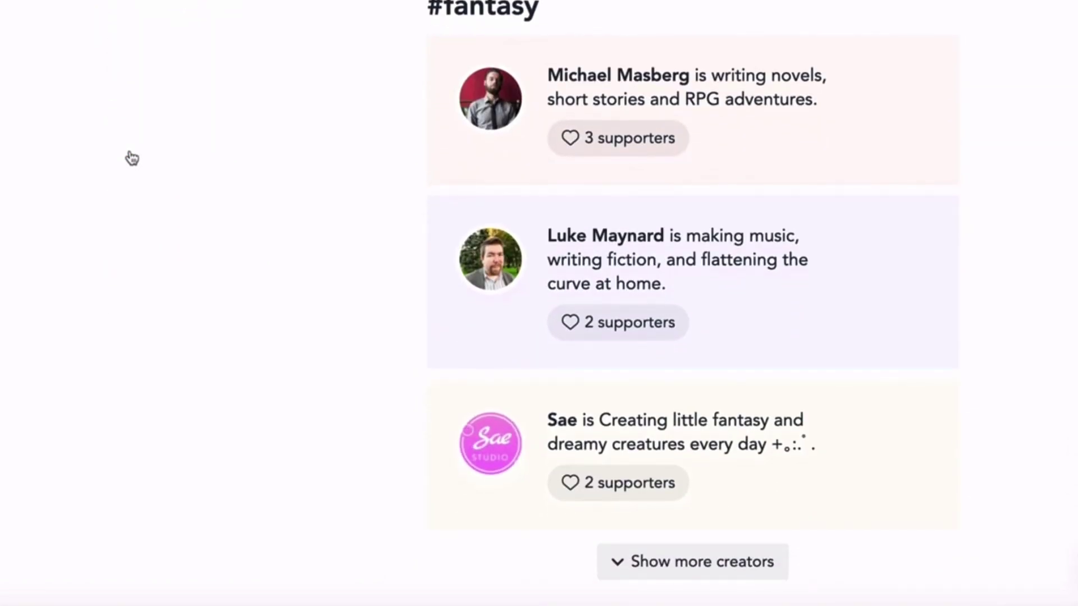
pyautogui.scroll(-9, 131, 157)
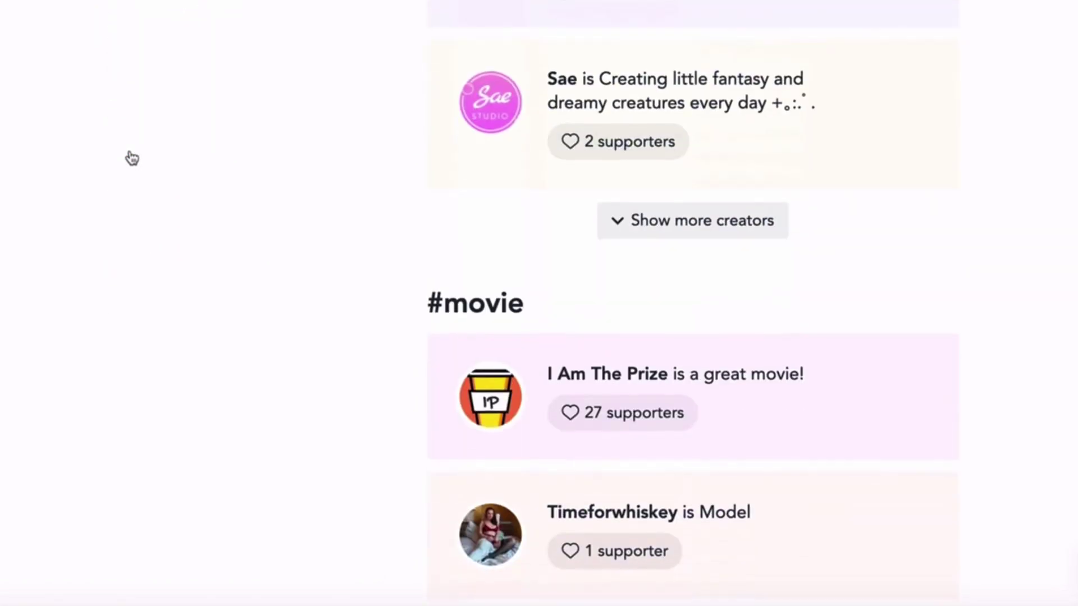
pyautogui.scroll(-13, 130, 158)
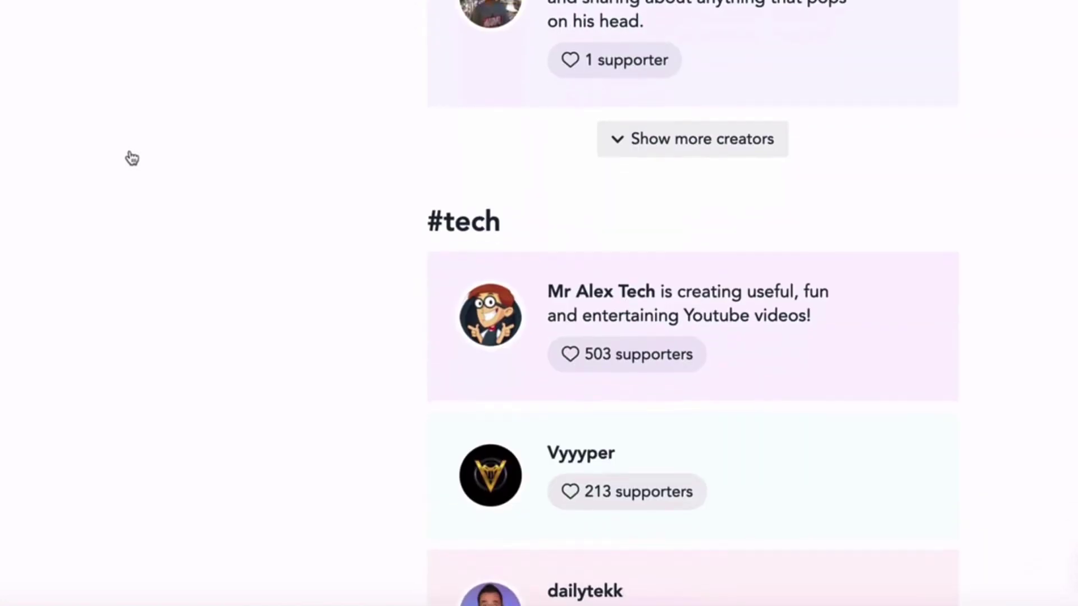
pyautogui.scroll(-8, 131, 157)
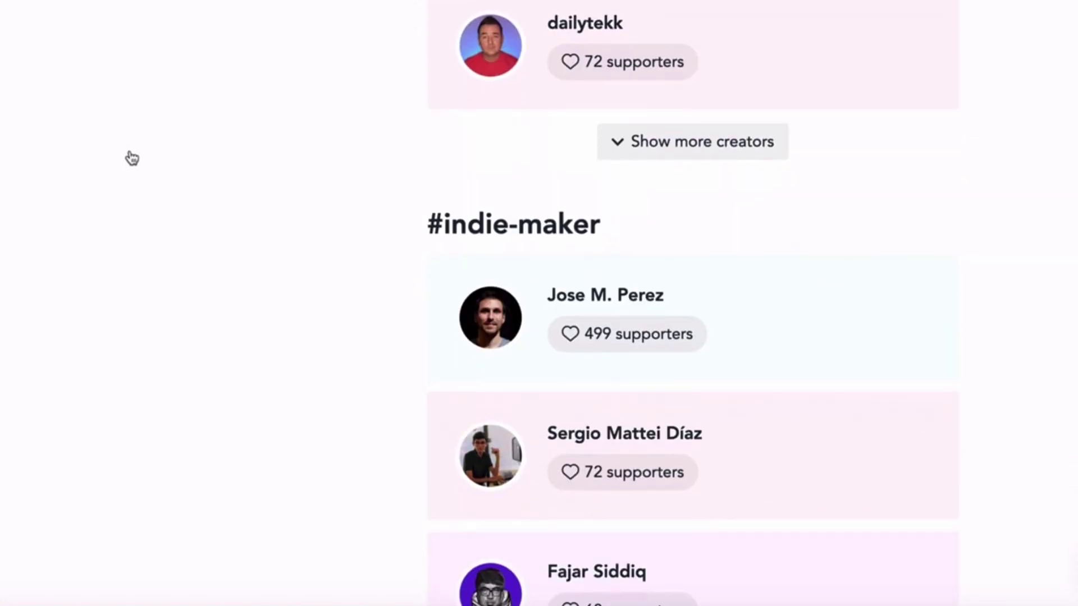
pyautogui.scroll(-20, 132, 158)
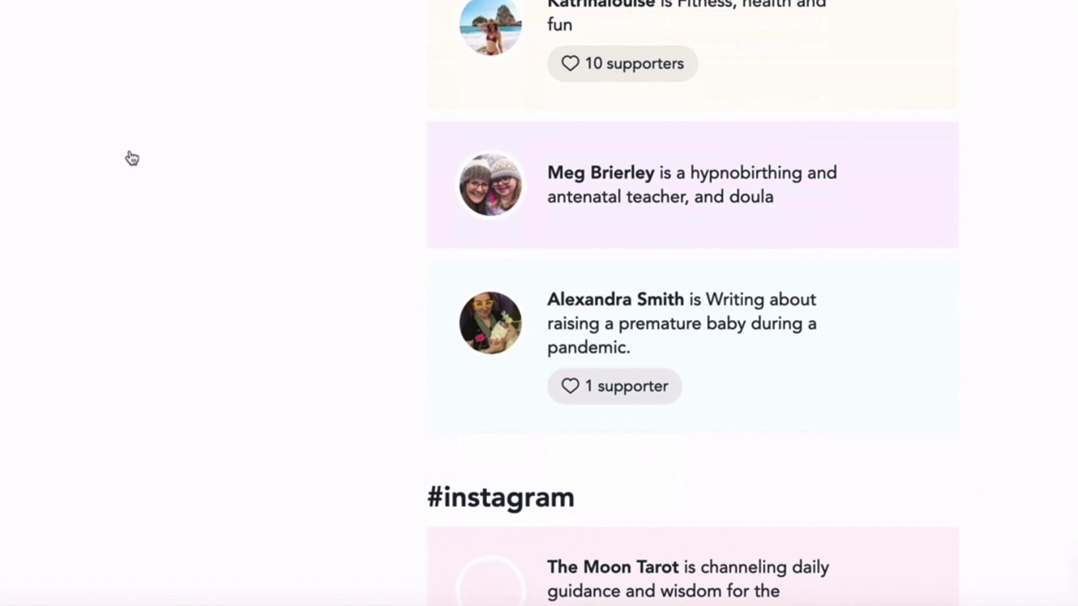
pyautogui.scroll(-18, 132, 158)
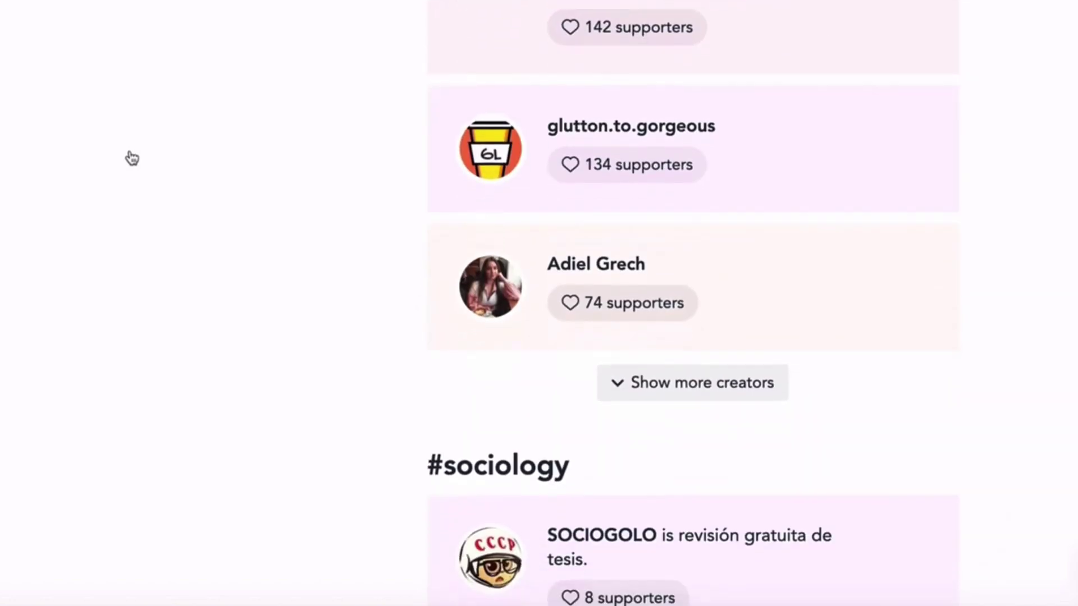
pyautogui.scroll(-10, 132, 157)
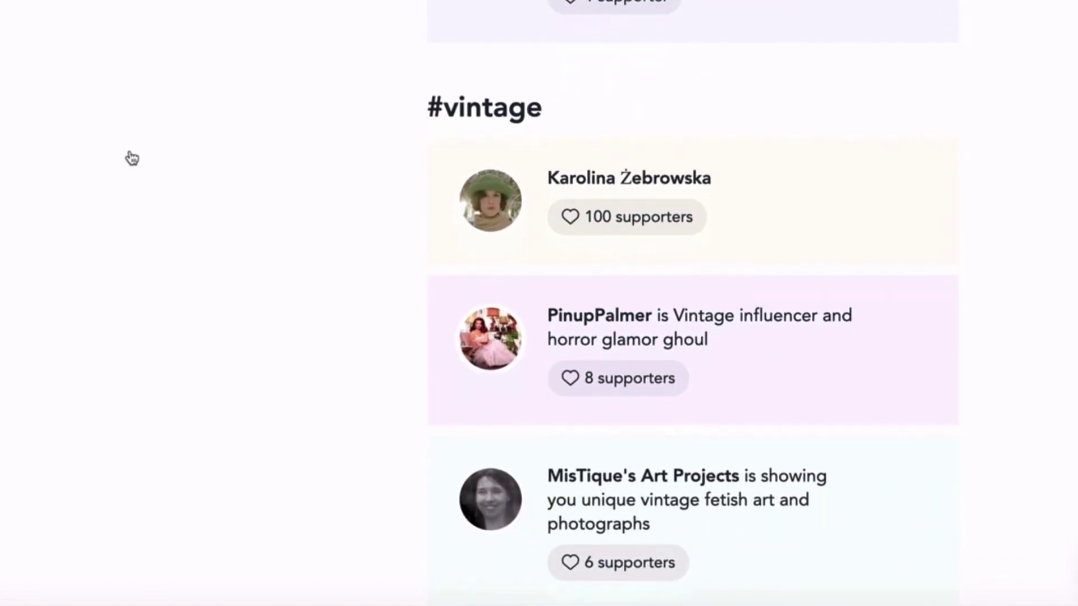
pyautogui.press('Home')
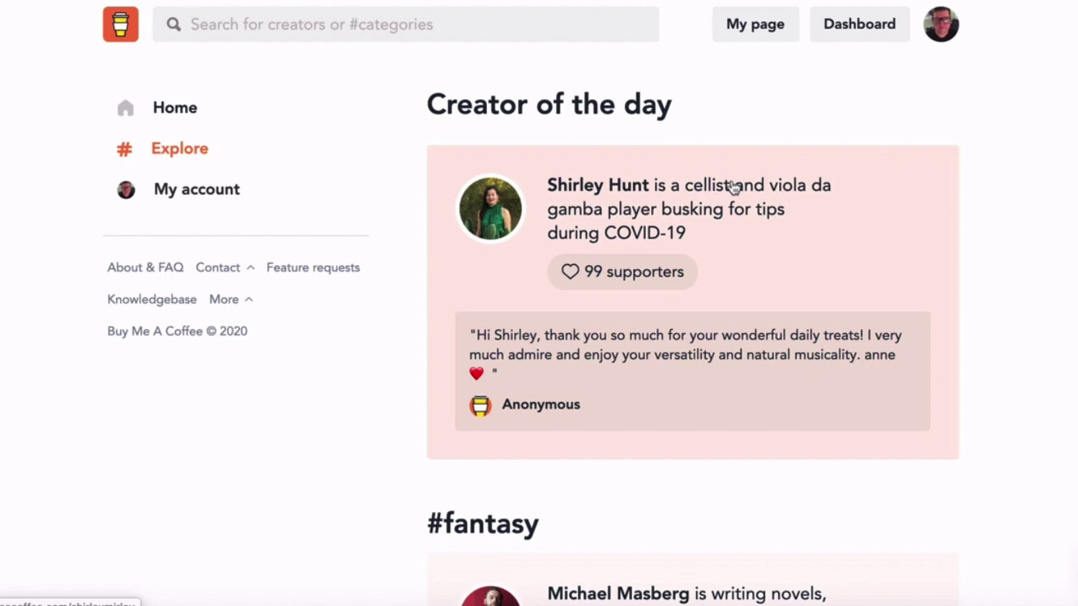
# Show the dashboard Overview ($54 earnings, 400 views) with the Latest Updates list open
pyautogui.click(859, 24)
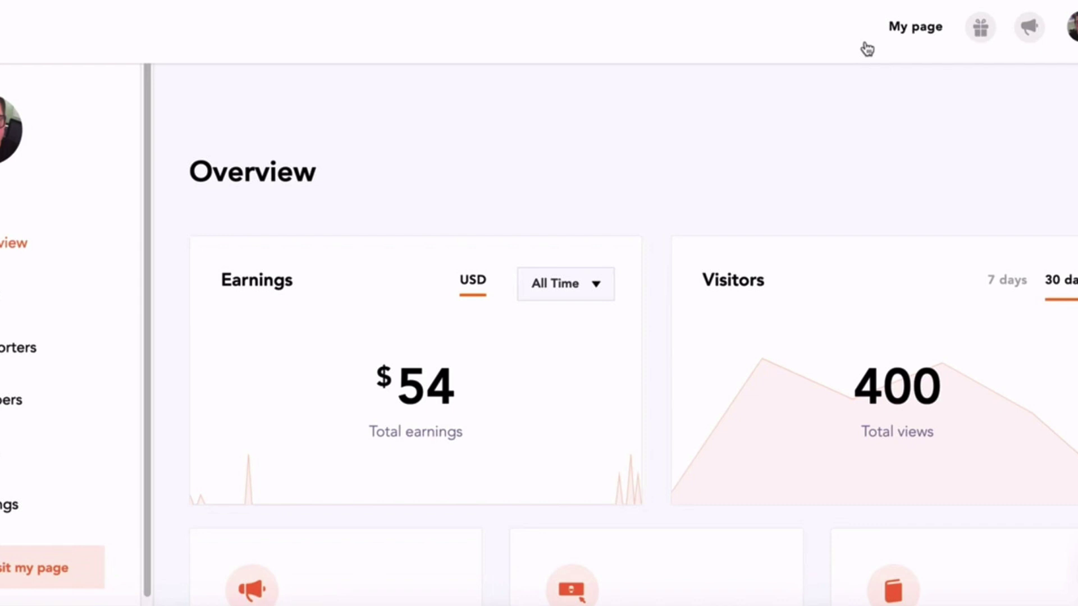
pyautogui.click(1026, 25)
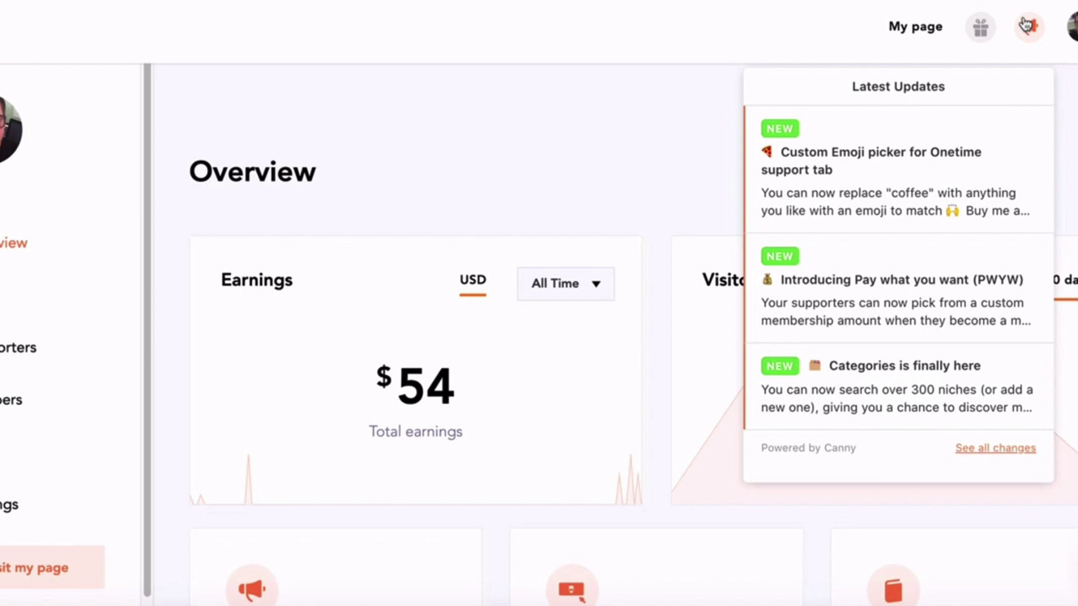
# Go to My page to see the public creator page with $6/month or $60/year membership
pyautogui.click(918, 27)
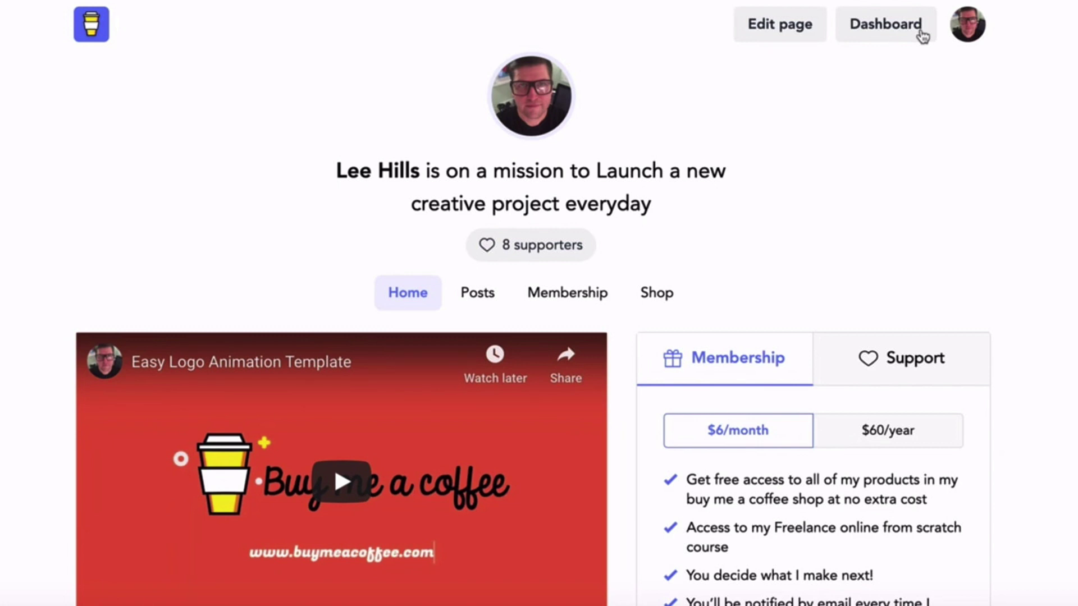